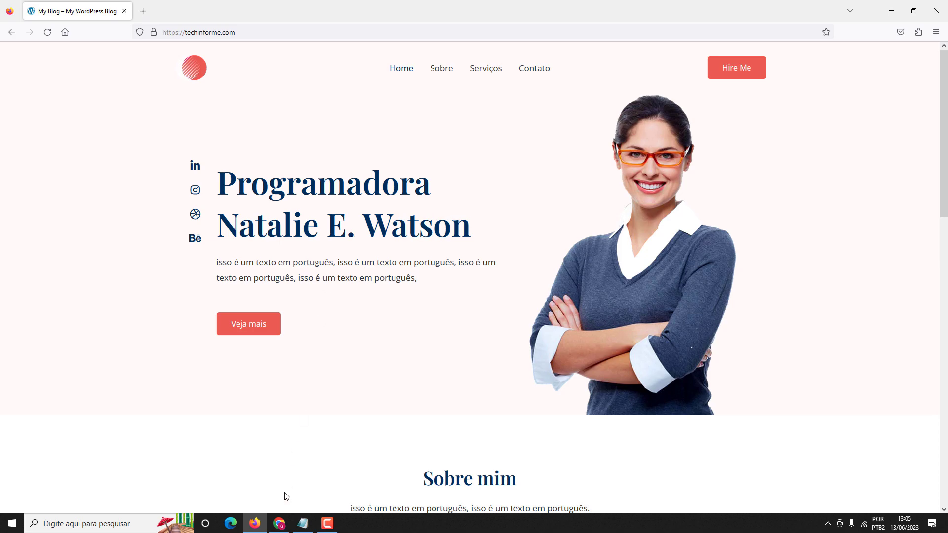
Step: Switch to Chrome, install and activate the plugin from base-translatepress-multilingual-v2.5.4.zip, and skip its tracking opt-in
left_click(282, 523)
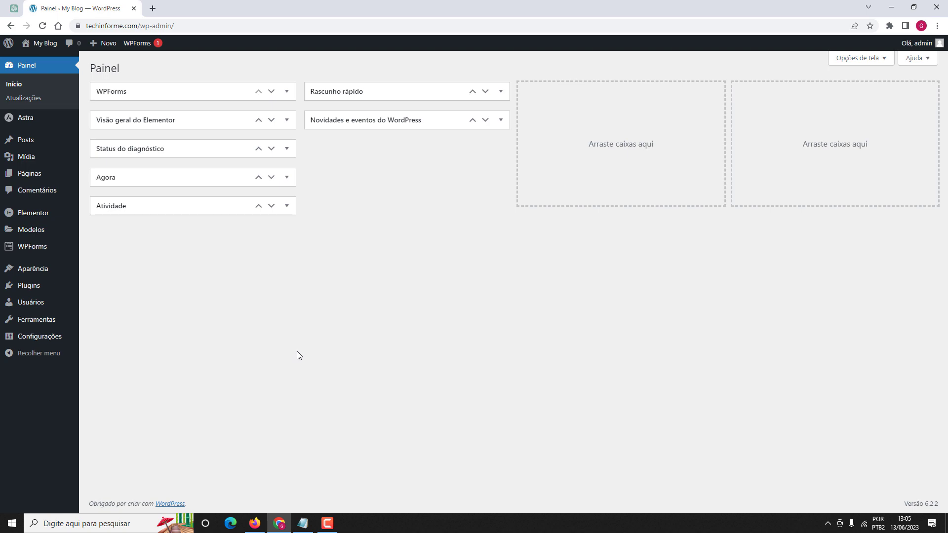
mouse_move(46, 286)
left_click(104, 303)
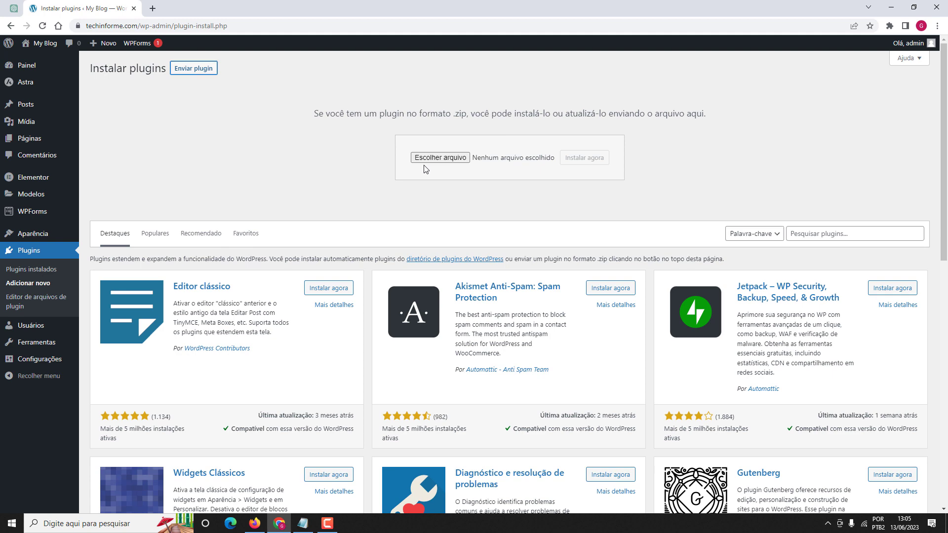
left_click(440, 158)
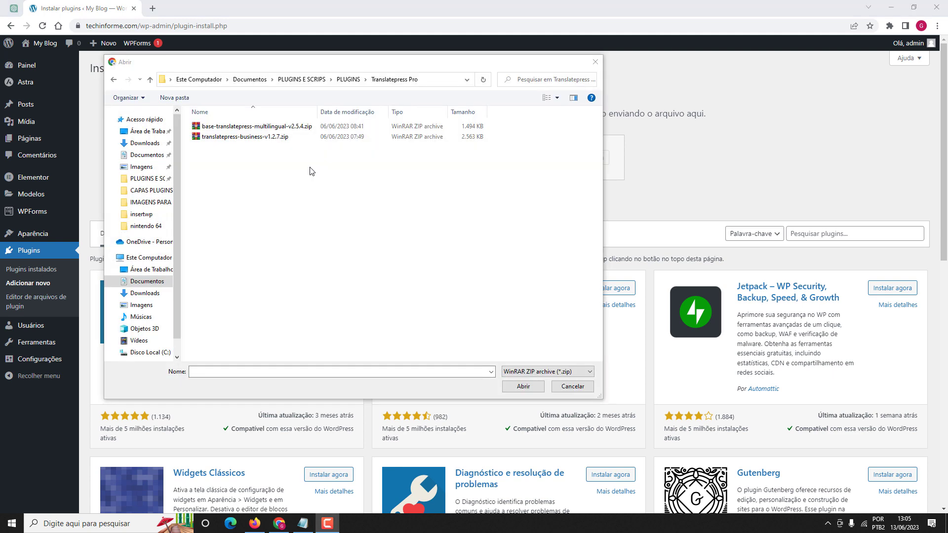
left_click(213, 128)
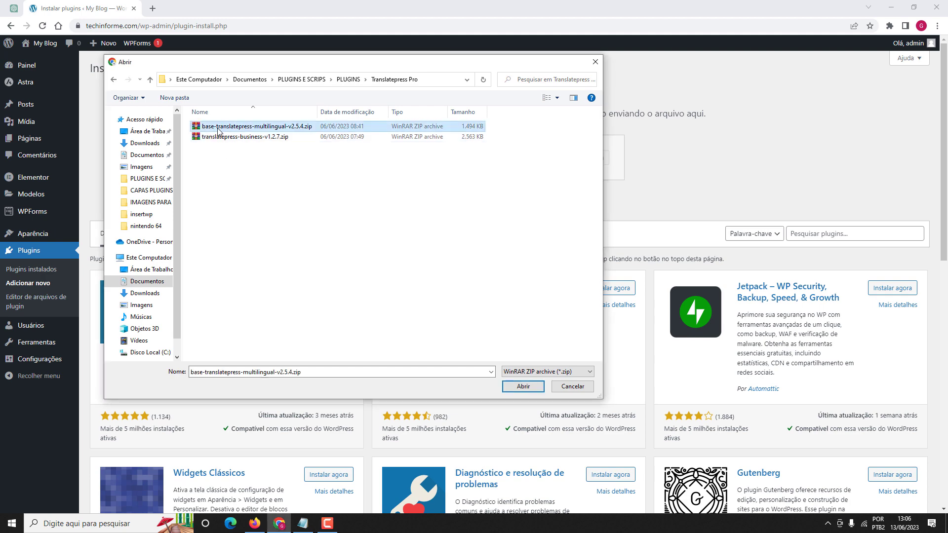
left_click(523, 386)
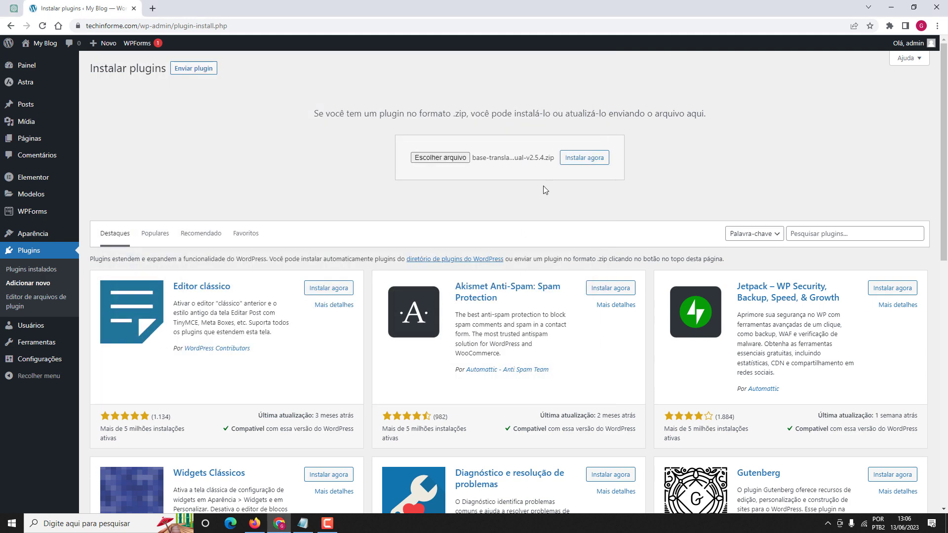
left_click(582, 158)
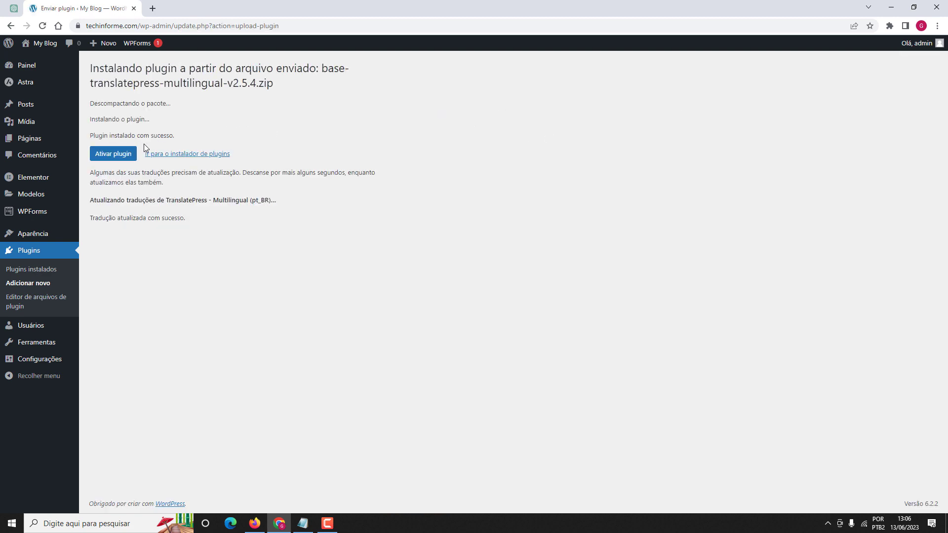
left_click(114, 155)
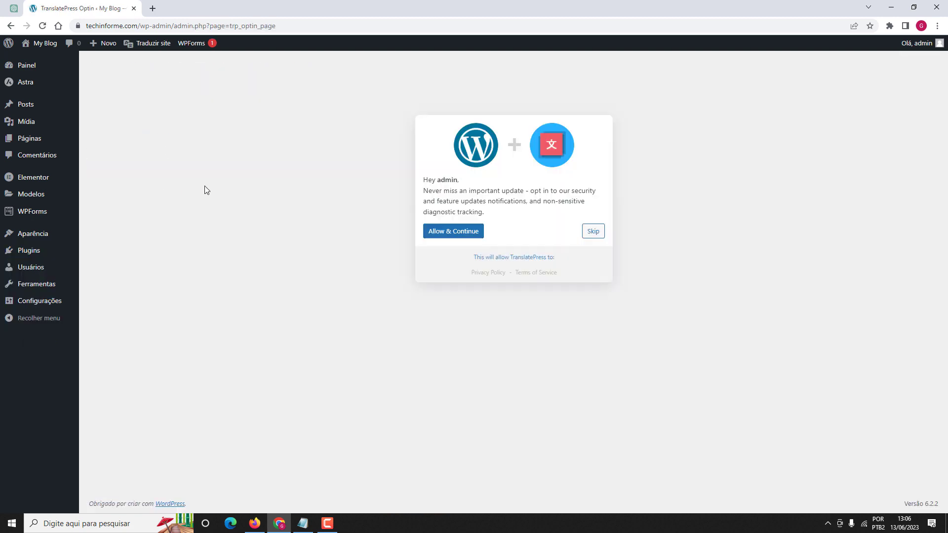
left_click(592, 232)
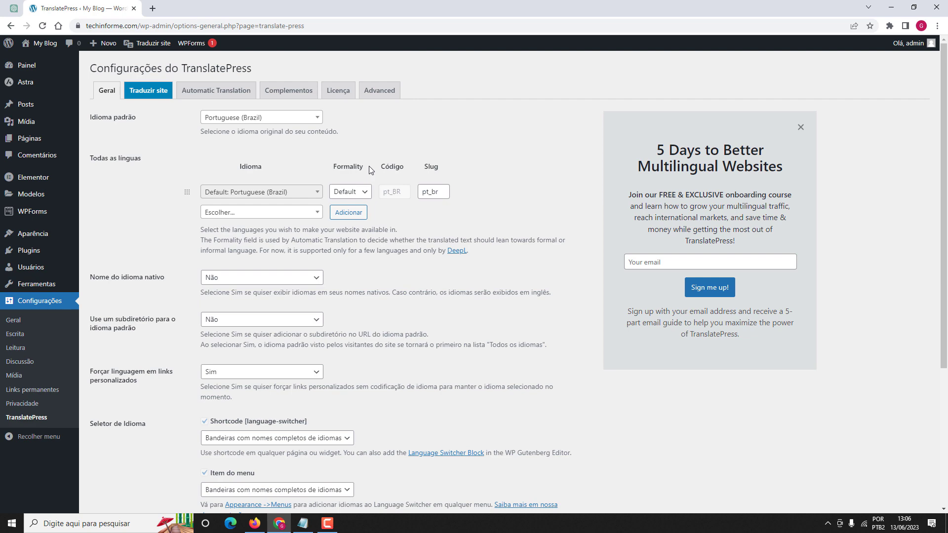
Step: Upload, install and activate the add-on plugin from translatepress-business-v1.2.7.zip
mouse_move(28, 252)
left_click(113, 268)
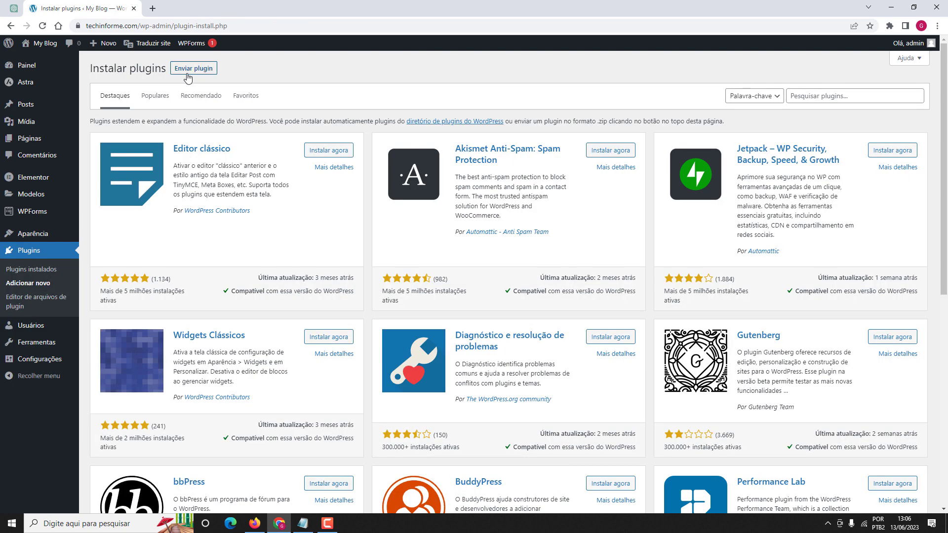
left_click(193, 68)
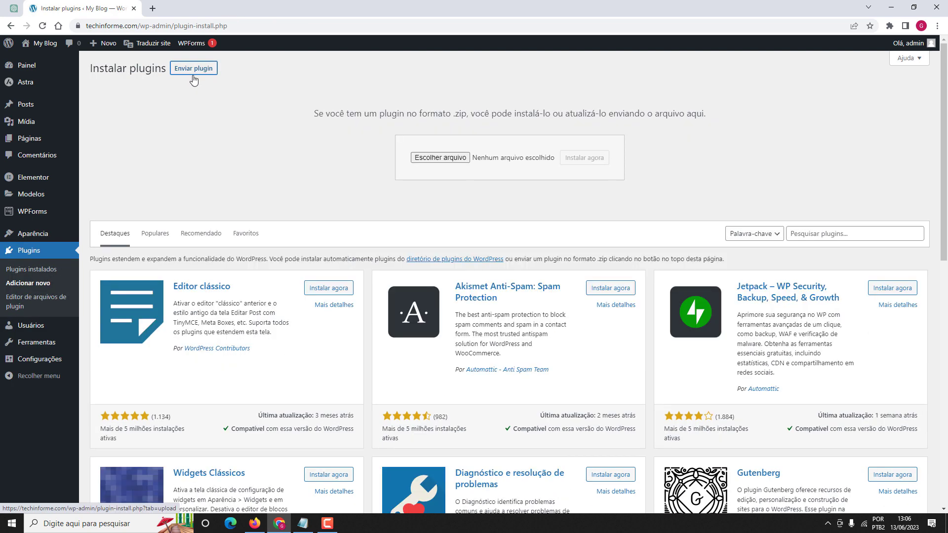
left_click(428, 159)
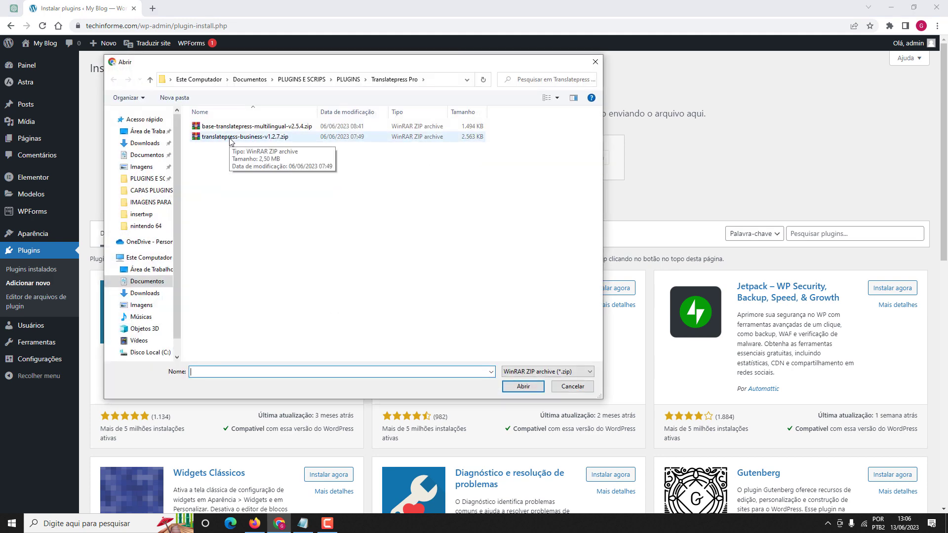
left_click(230, 137)
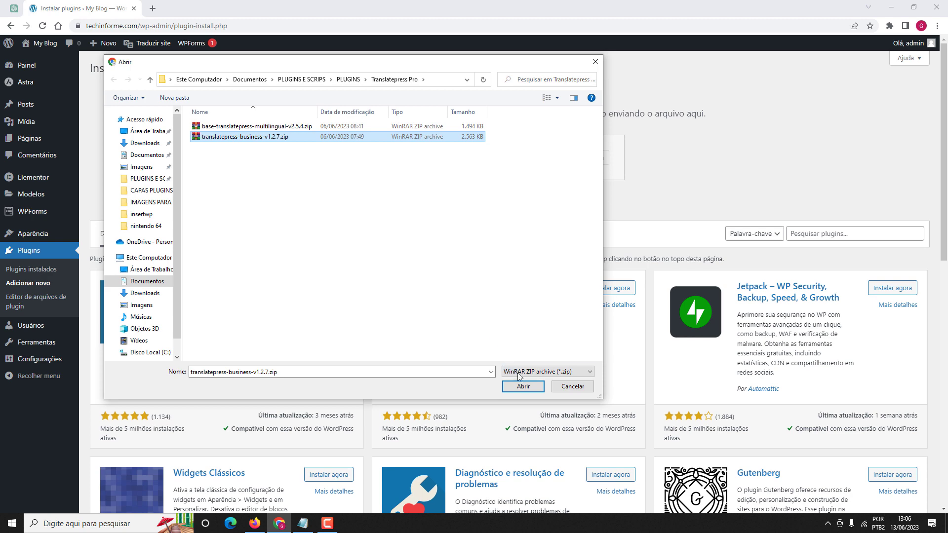
left_click(524, 386)
left_click(587, 160)
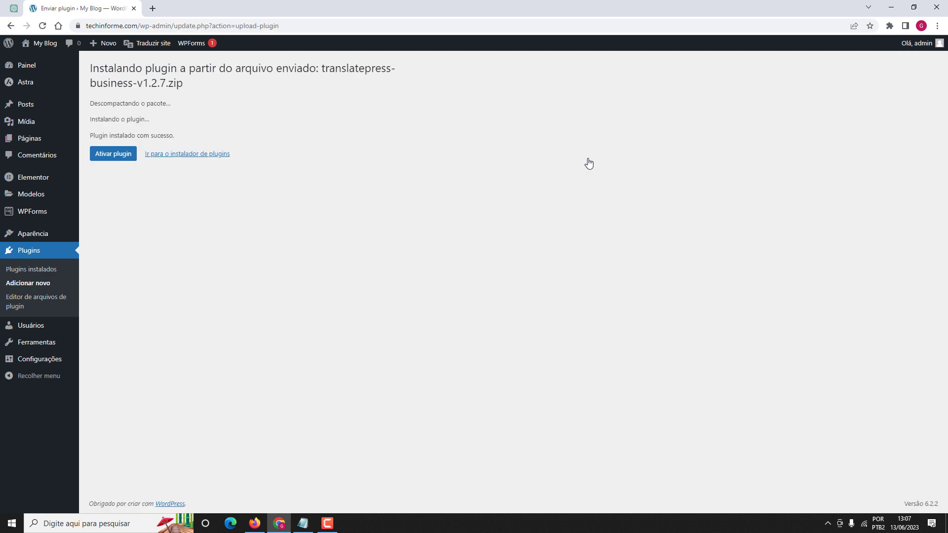
left_click(104, 157)
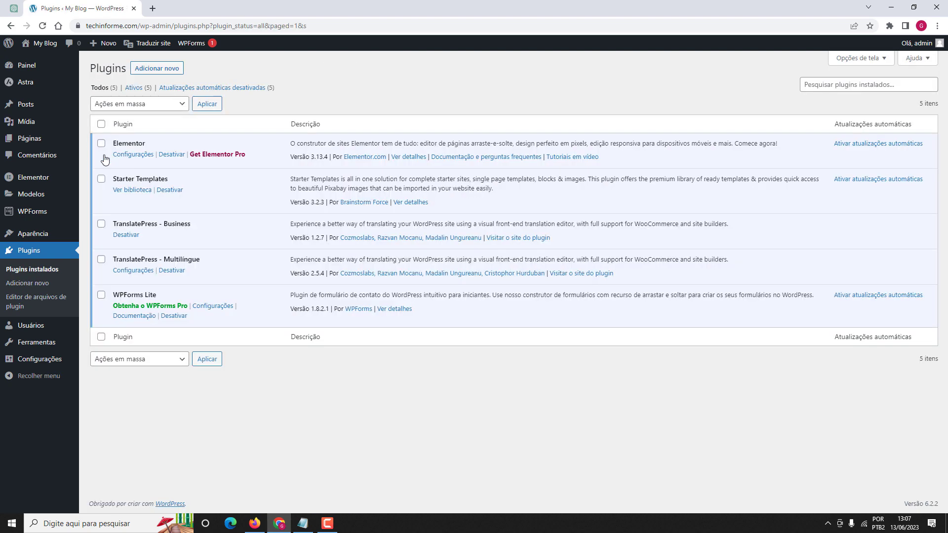
Step: Return to the WordPress dashboard, switch to Firefox and reload the site to check for the language switcher
left_click(34, 69)
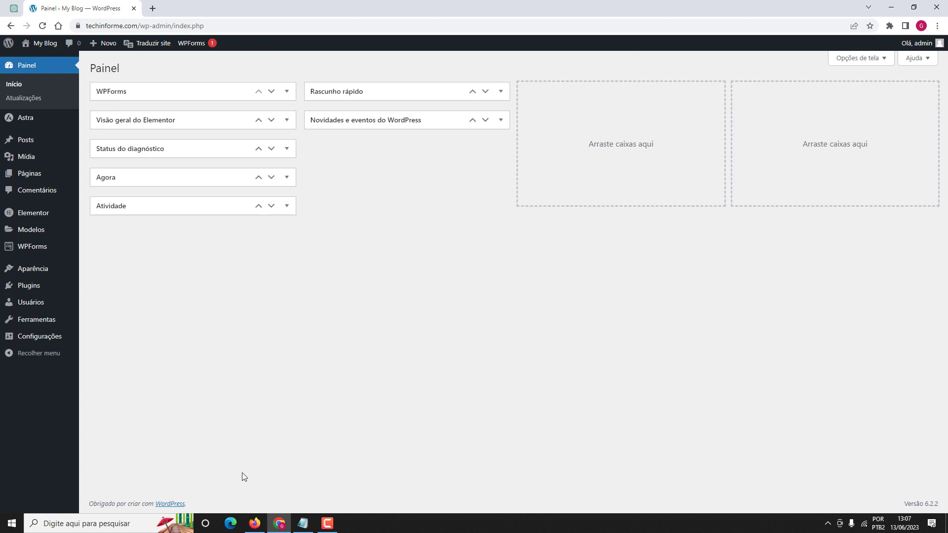
left_click(255, 523)
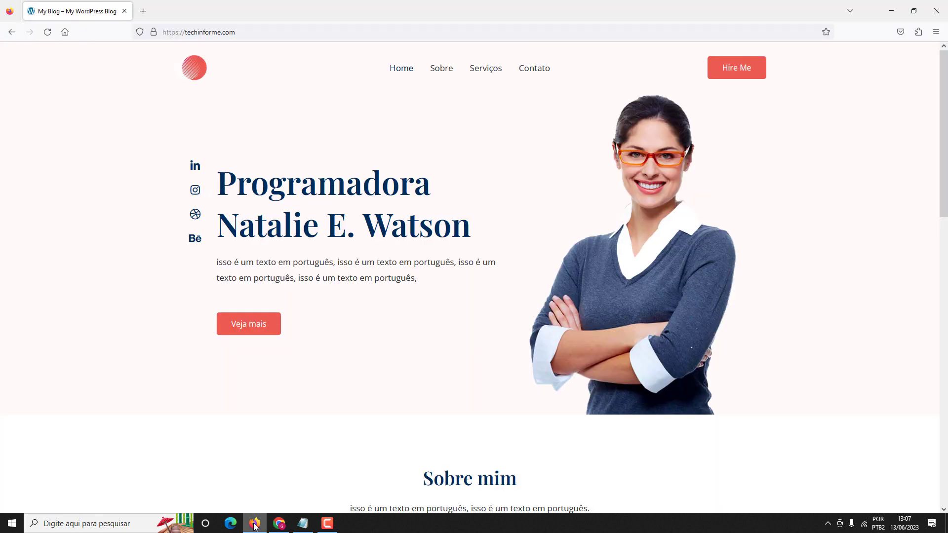
left_click(48, 32)
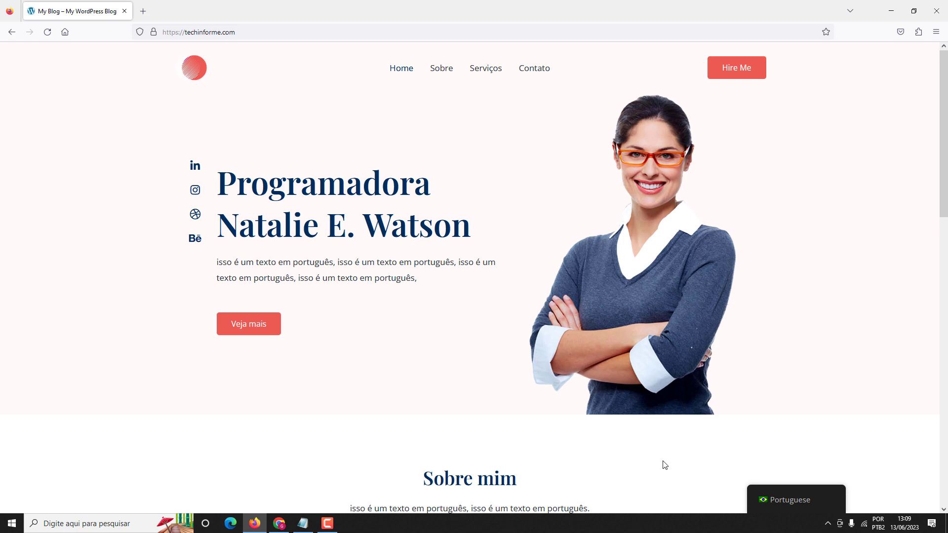
Step: Switch to Chrome and open the TranslatePress settings at the floating language selector options
left_click(280, 522)
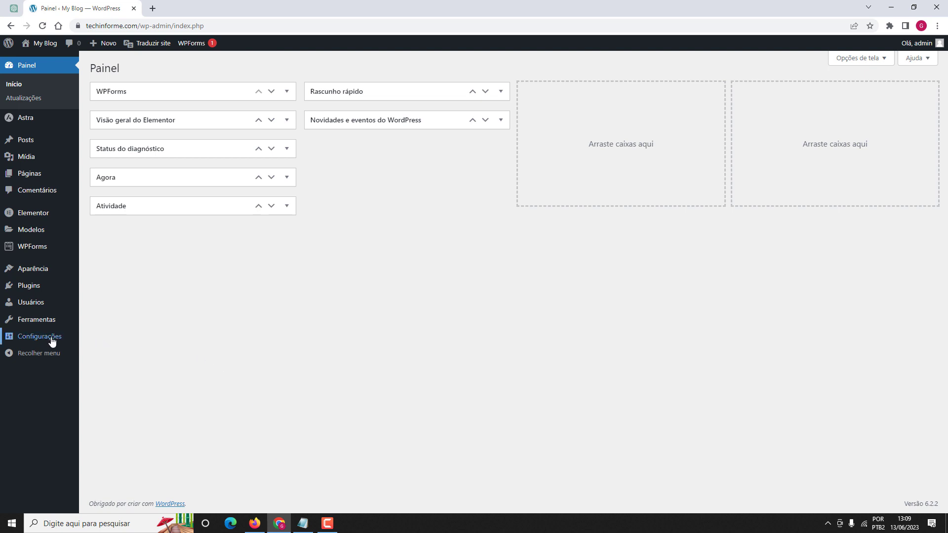
mouse_move(51, 338)
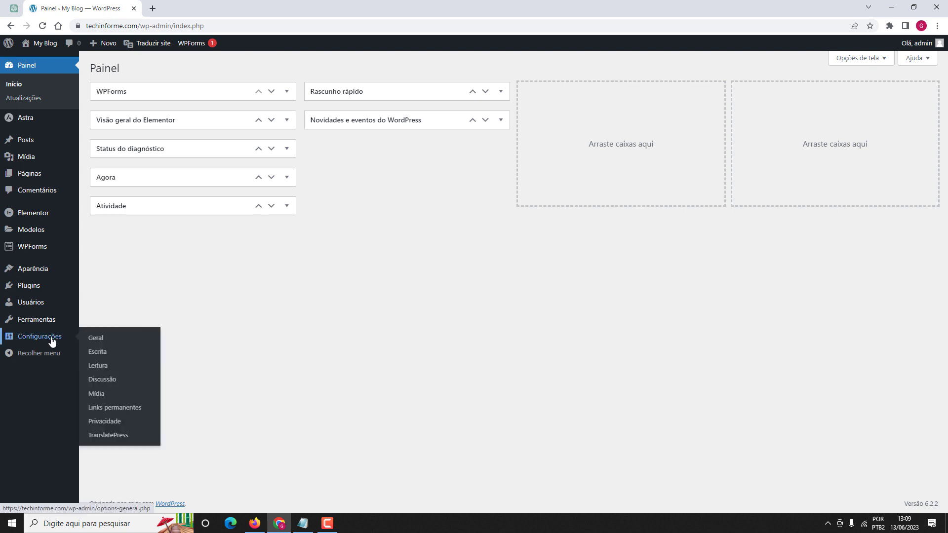
left_click(109, 435)
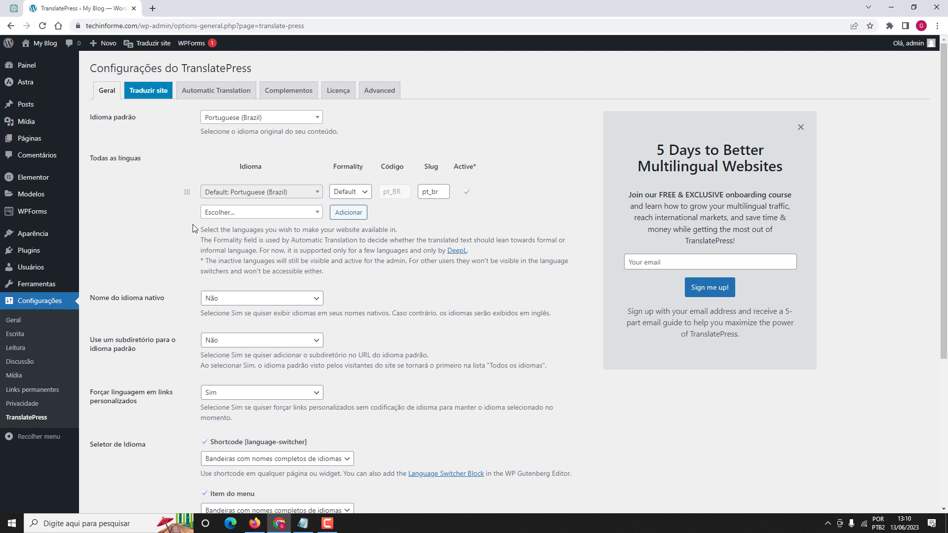
scroll(192, 224, "down", 5)
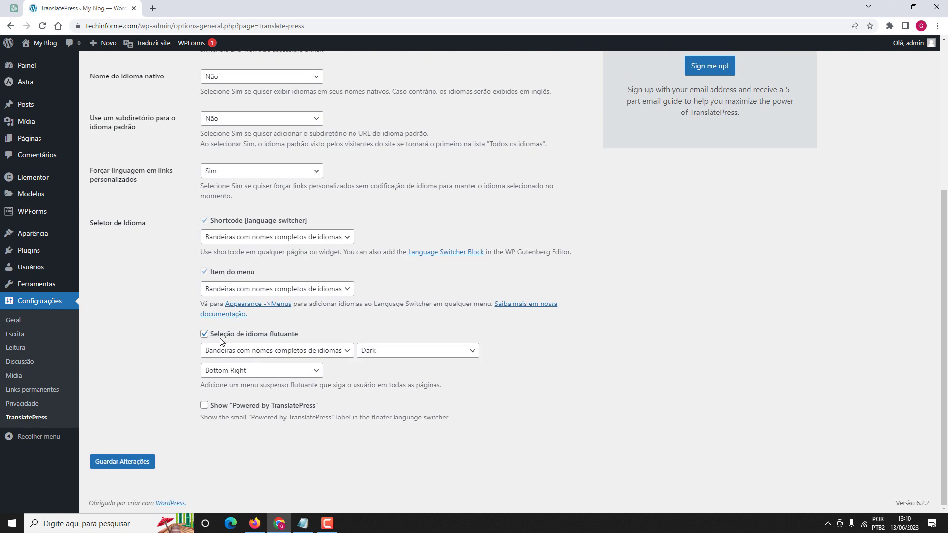
Step: Examine the floating language switcher on the site in Firefox and compare it with its TranslatePress settings in Chrome
left_click(258, 522)
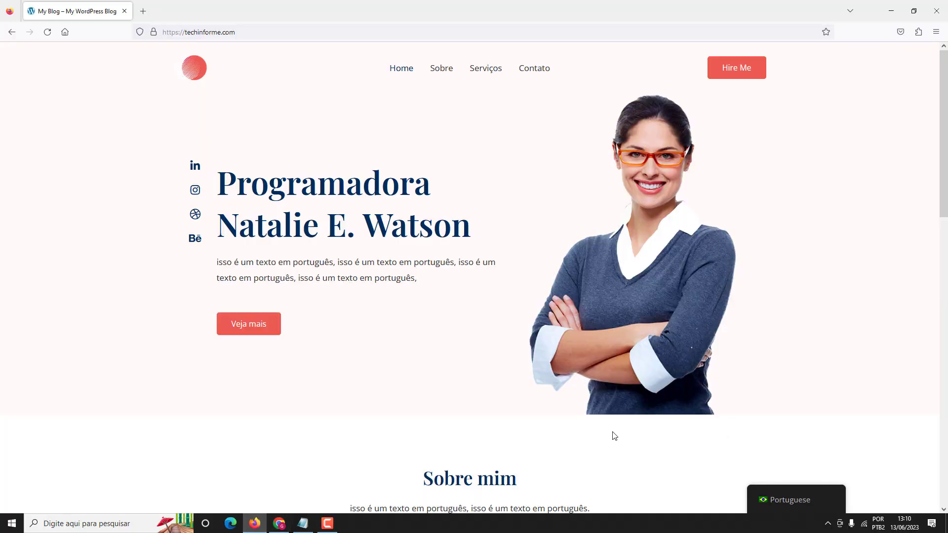
scroll(612, 434, "down", 4)
scroll(611, 432, "down", 4)
scroll(611, 432, "up", 8)
left_click(279, 523)
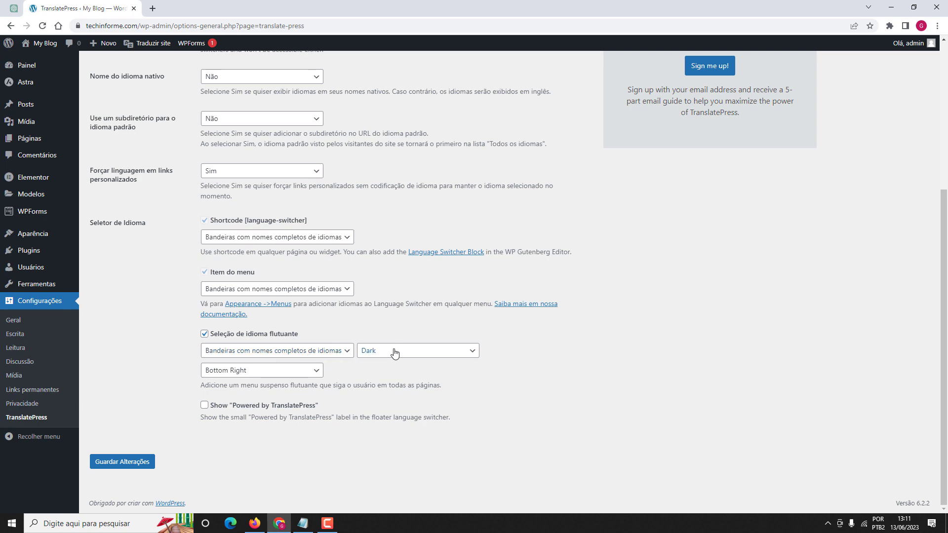
left_click(264, 519)
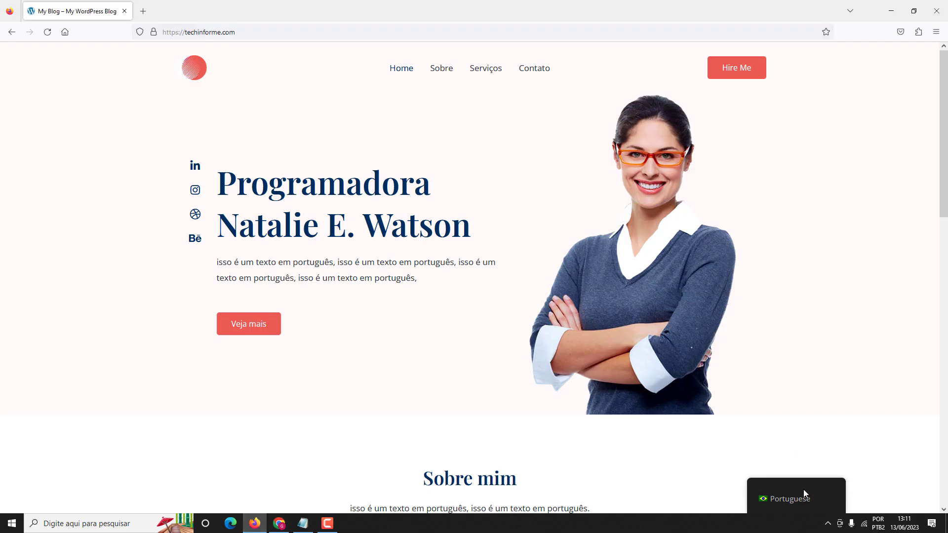
Step: In Chrome, set the floating language selector's theme to Light and save, and reload the site in Firefox to check it
left_click(279, 522)
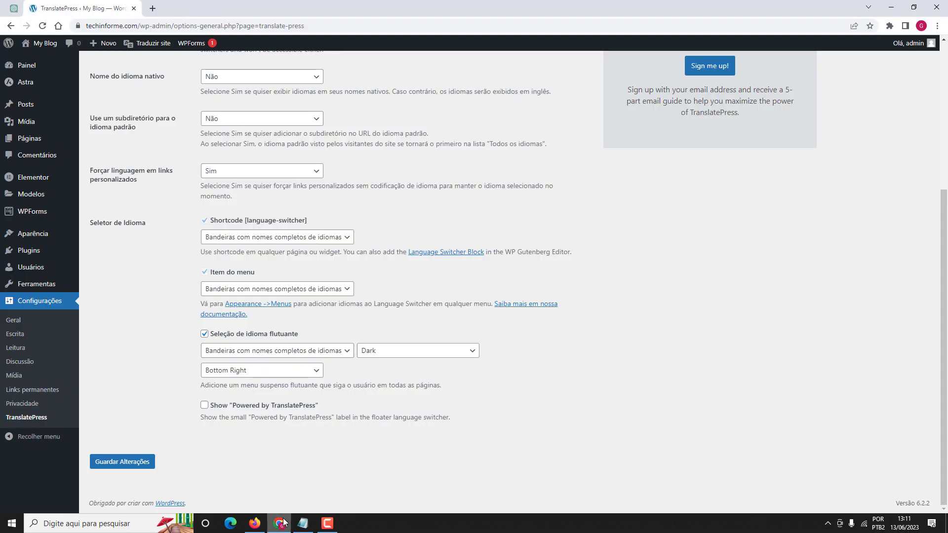
left_click(388, 359)
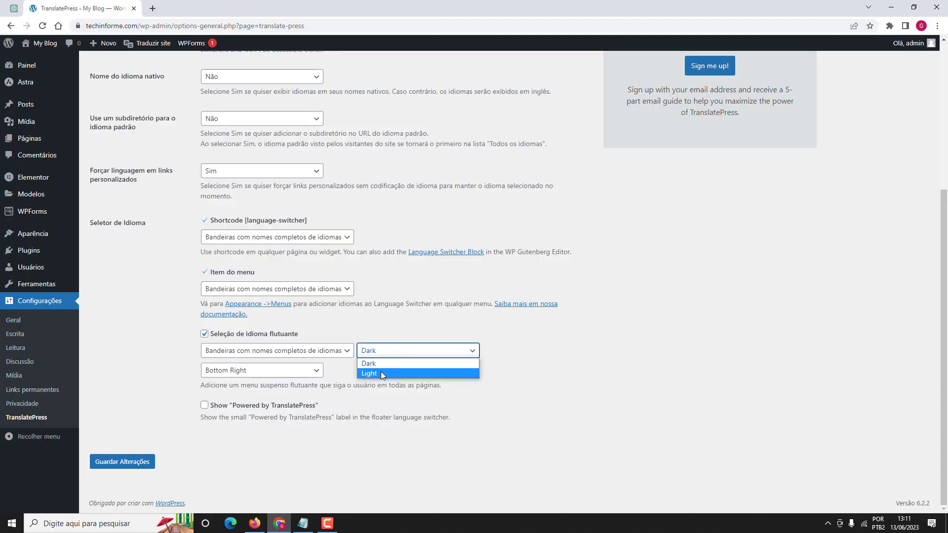
left_click(382, 374)
left_click(118, 461)
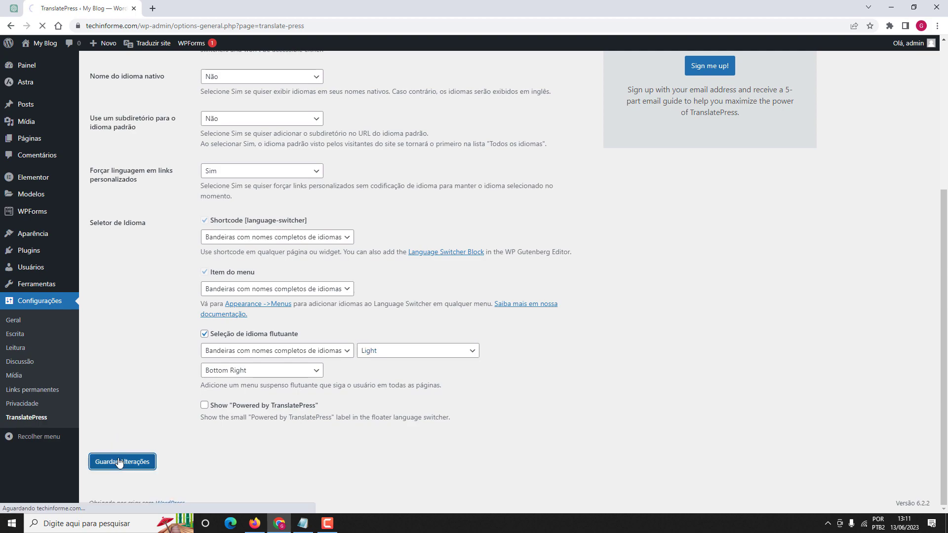
left_click(255, 522)
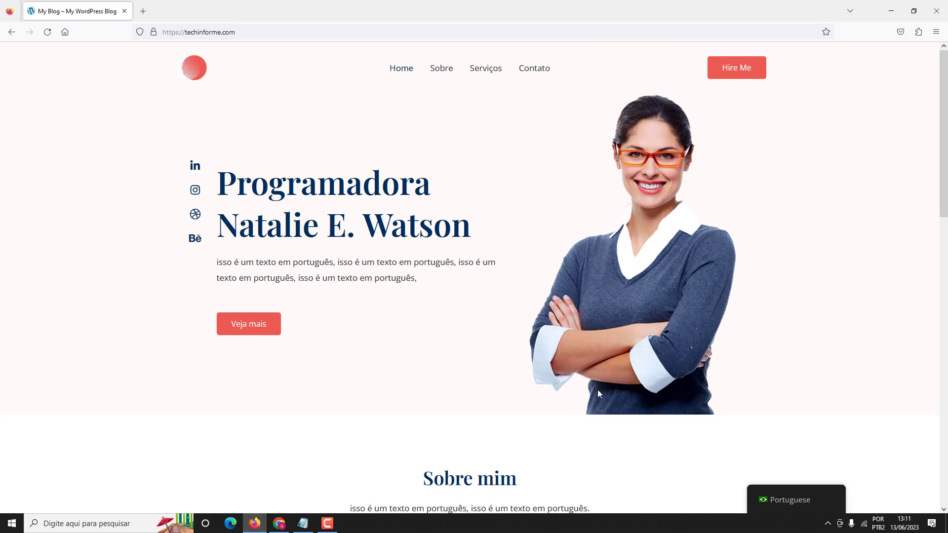
left_click(47, 31)
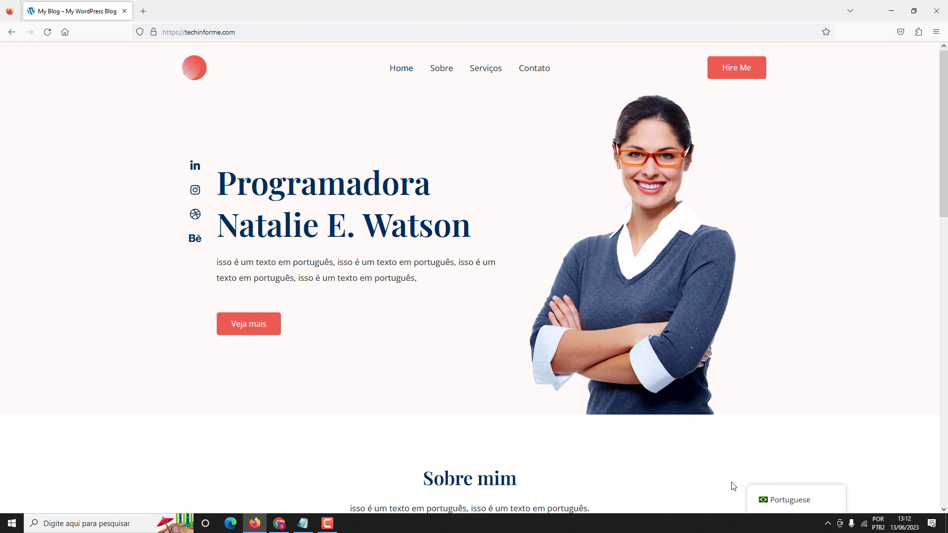
Step: In Chrome, set the floating language selector to "Apenas bandeiras" and save, and reload the site in Firefox to check it
left_click(279, 522)
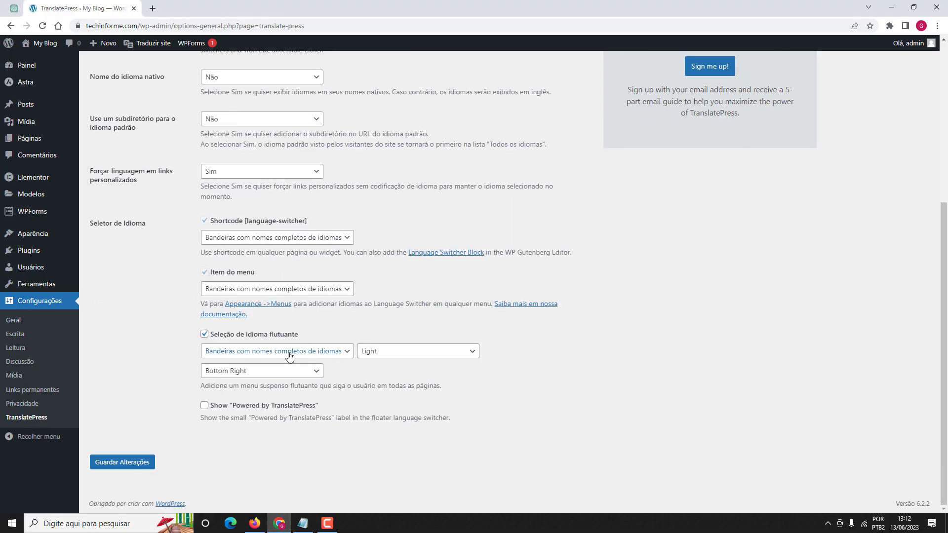
left_click(256, 358)
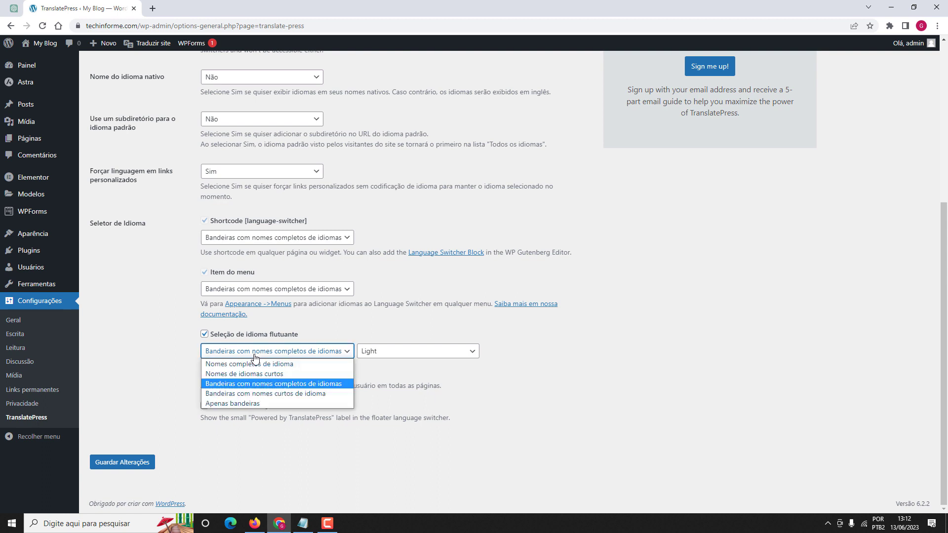
left_click(231, 404)
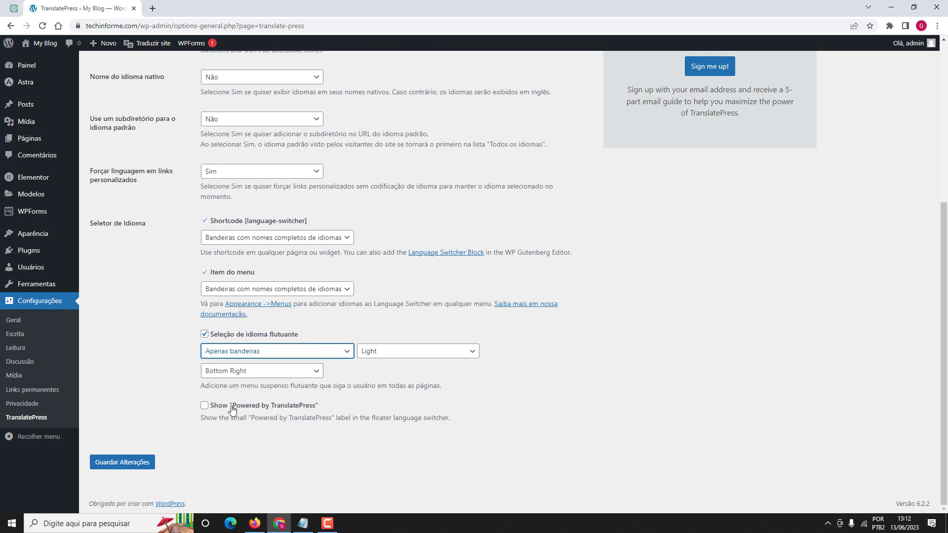
left_click(122, 460)
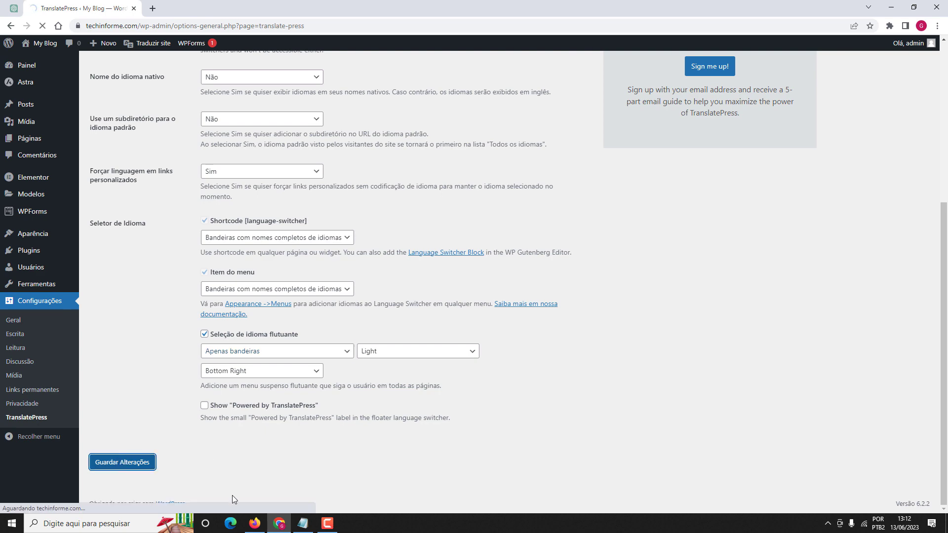
left_click(255, 523)
left_click(46, 33)
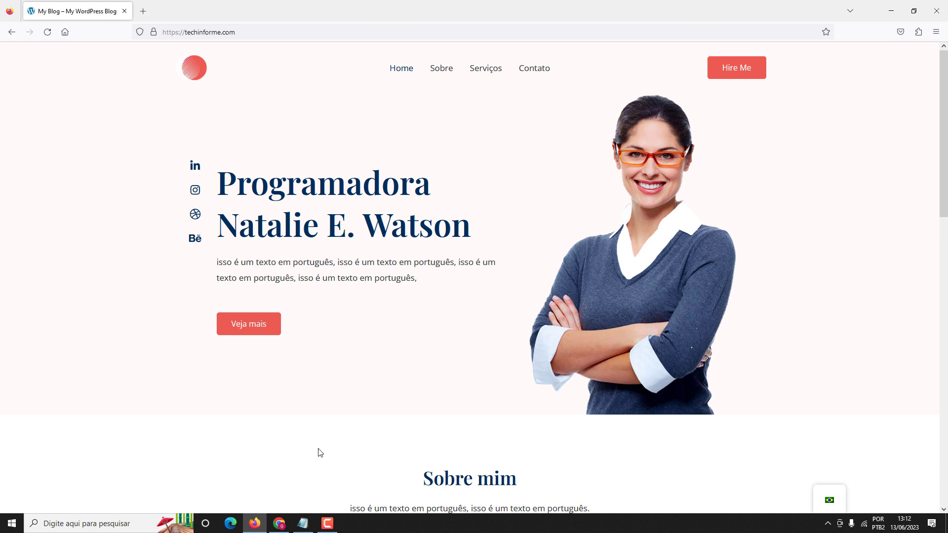
Step: In Chrome, set the floating language selector to "Bandeiras com nomes curtos de idioma" and save, and reload the site in Firefox to check it
left_click(280, 523)
scroll(170, 470, "down", 1)
scroll(168, 471, "down", 4)
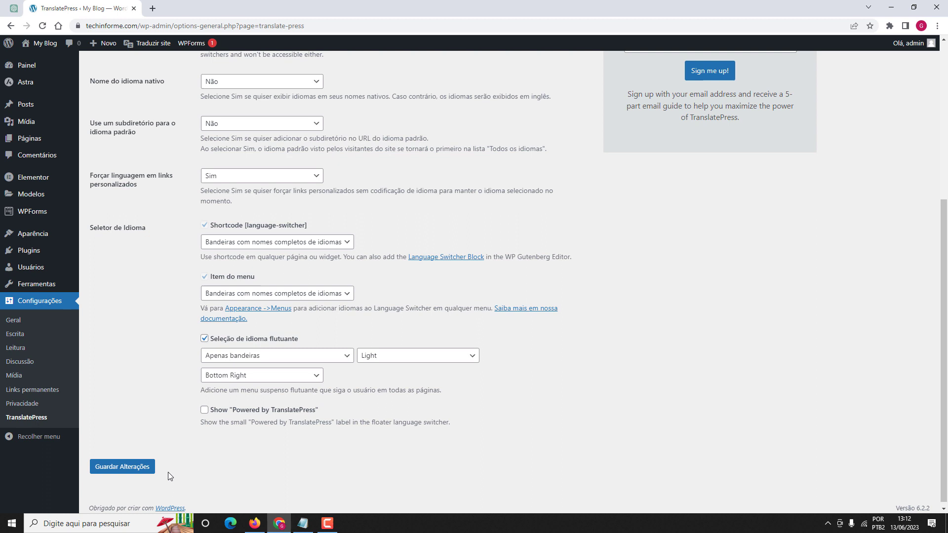
left_click(231, 360)
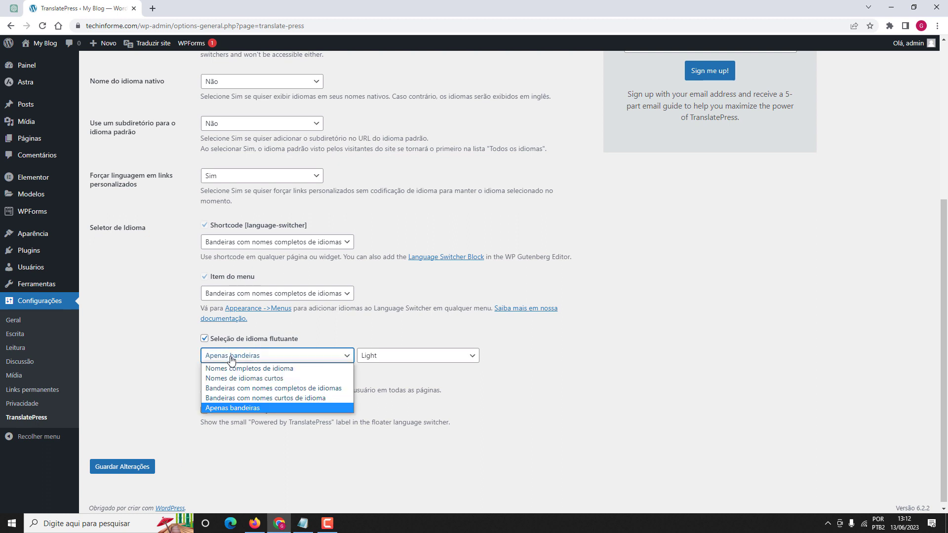
left_click(232, 398)
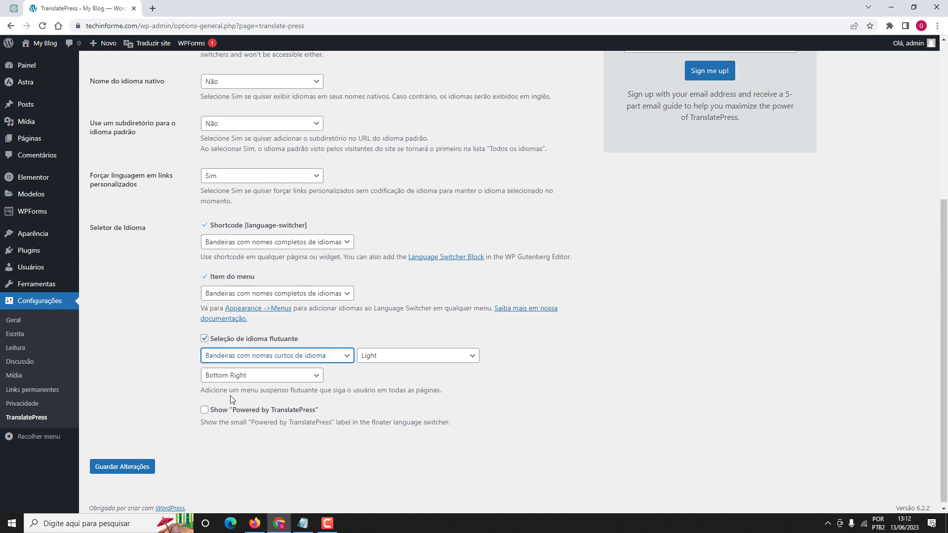
left_click(116, 471)
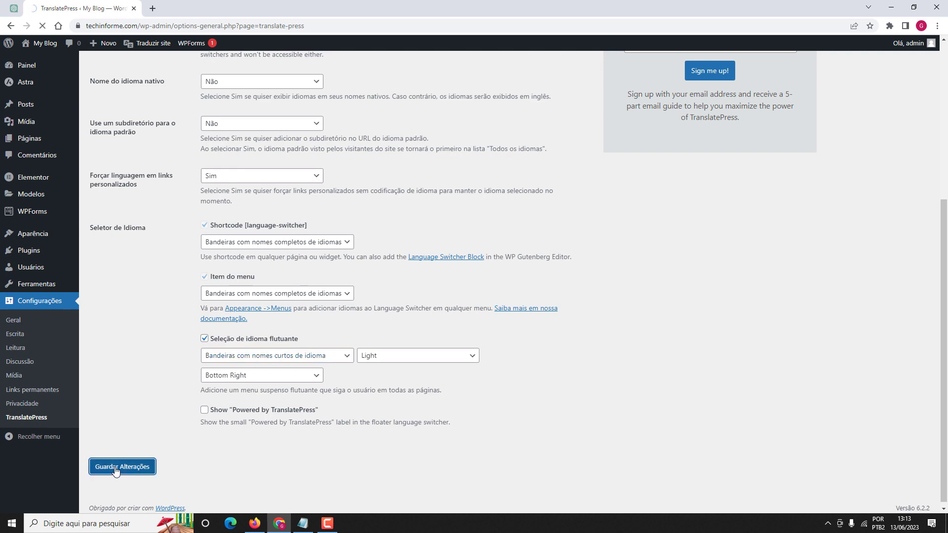
left_click(254, 524)
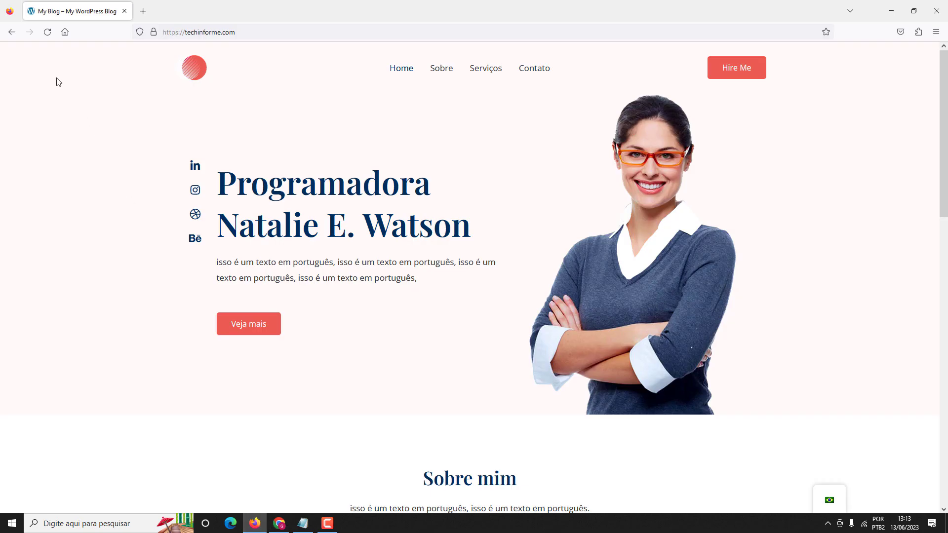
left_click(47, 32)
Step: In Chrome, set the Portuguese (Brazil) language slug to "br" and save, and check the switcher on the site in Firefox
left_click(279, 523)
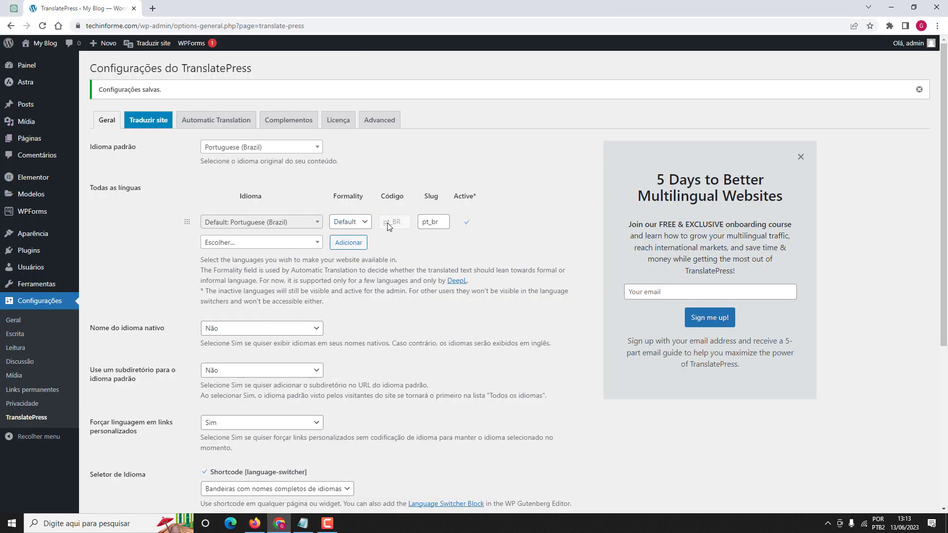
left_click(423, 222)
double_click(423, 221)
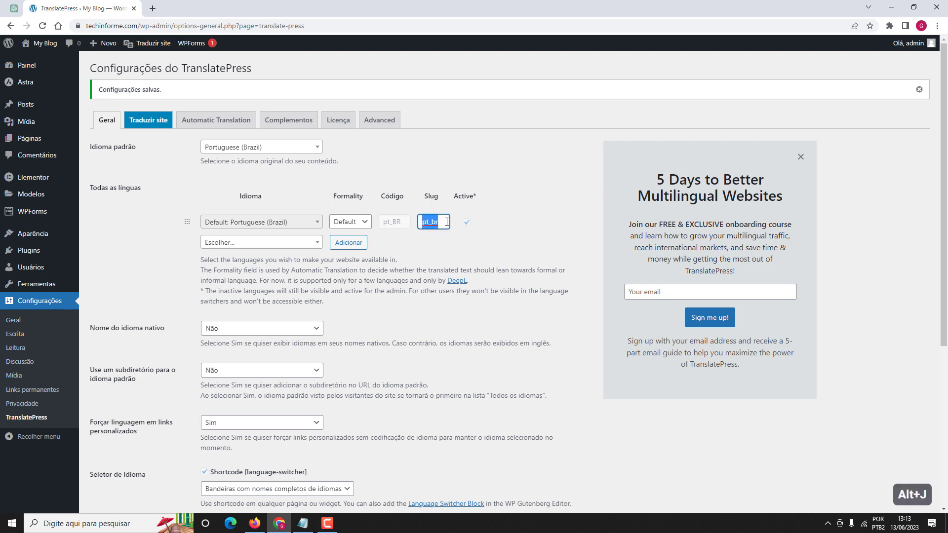
type("br")
left_click(488, 211)
scroll(489, 210, "down", 5)
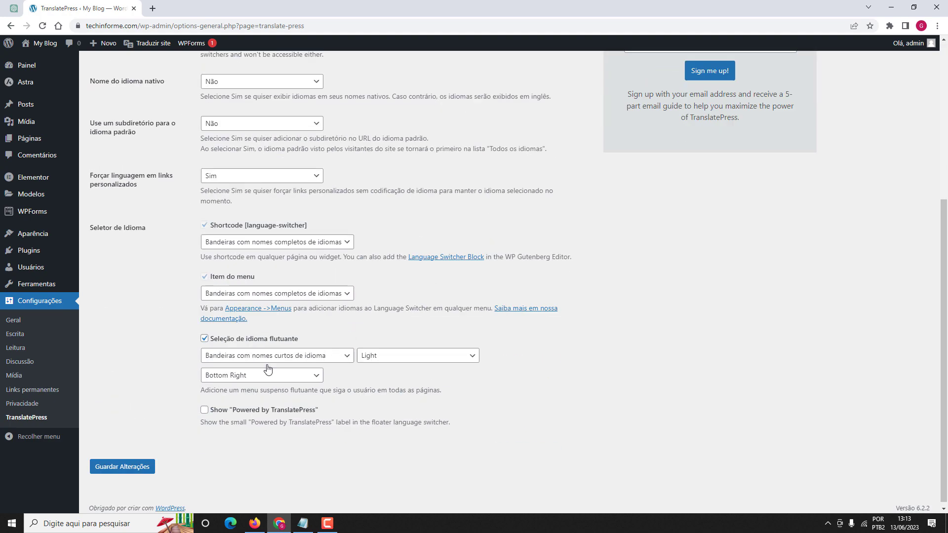
left_click(139, 461)
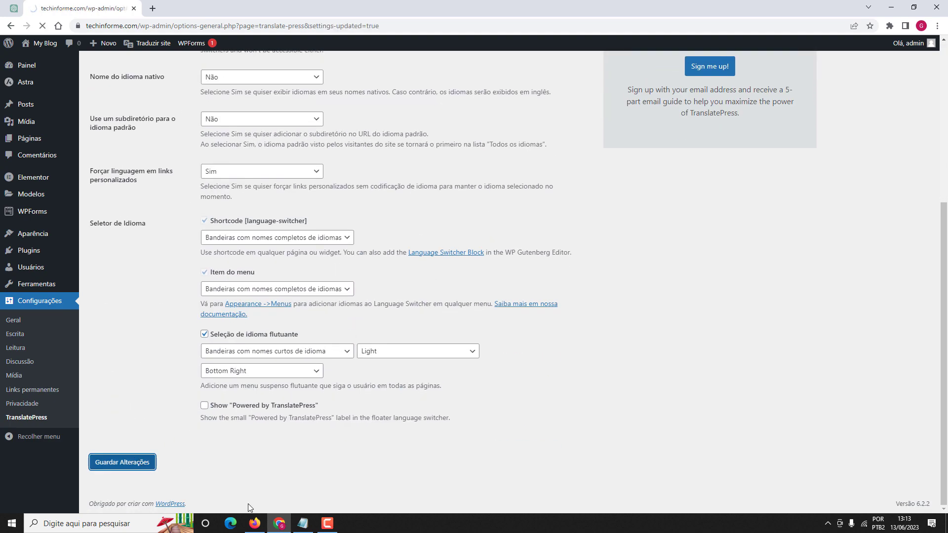
left_click(255, 524)
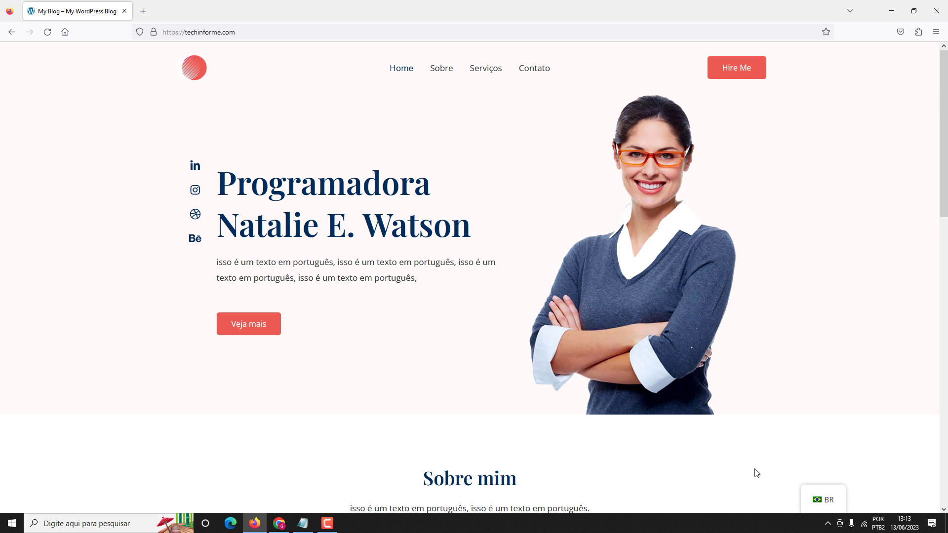
Step: In Chrome, set the floating language selector's position to Bottom Left and save, and reload the site in Firefox to check it
left_click(279, 522)
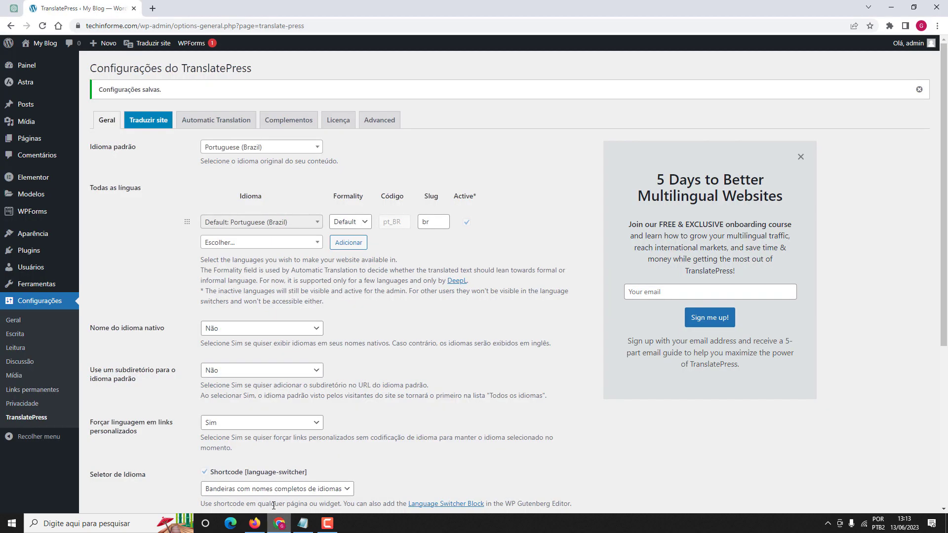
scroll(182, 434, "down", 5)
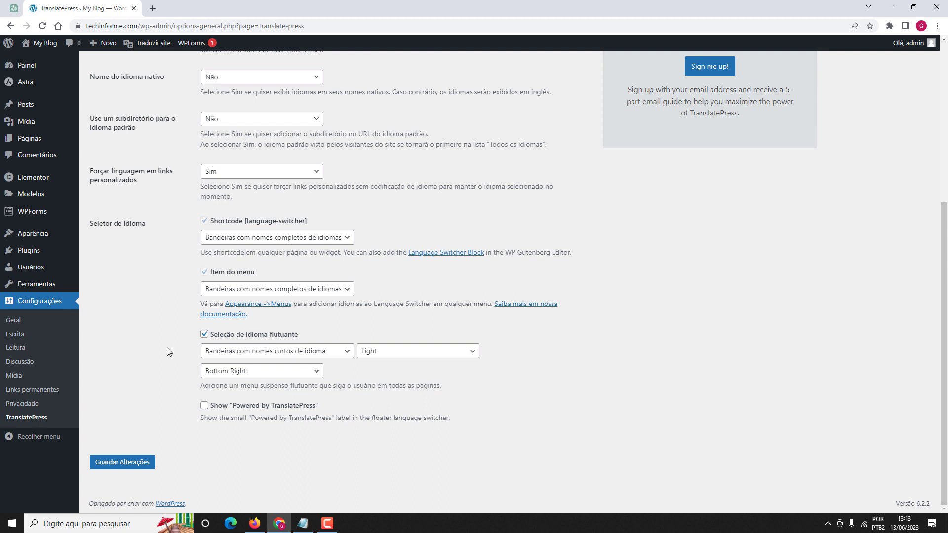
left_click(216, 372)
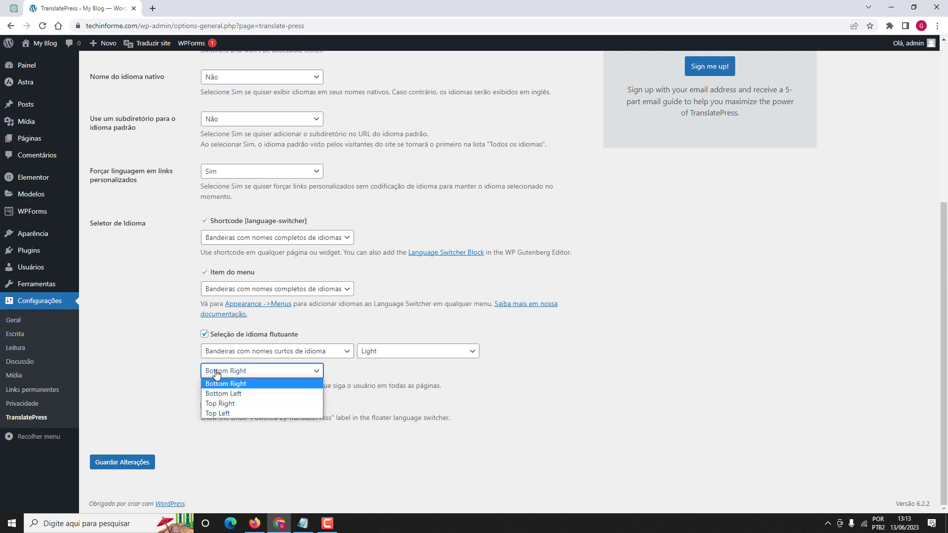
left_click(239, 395)
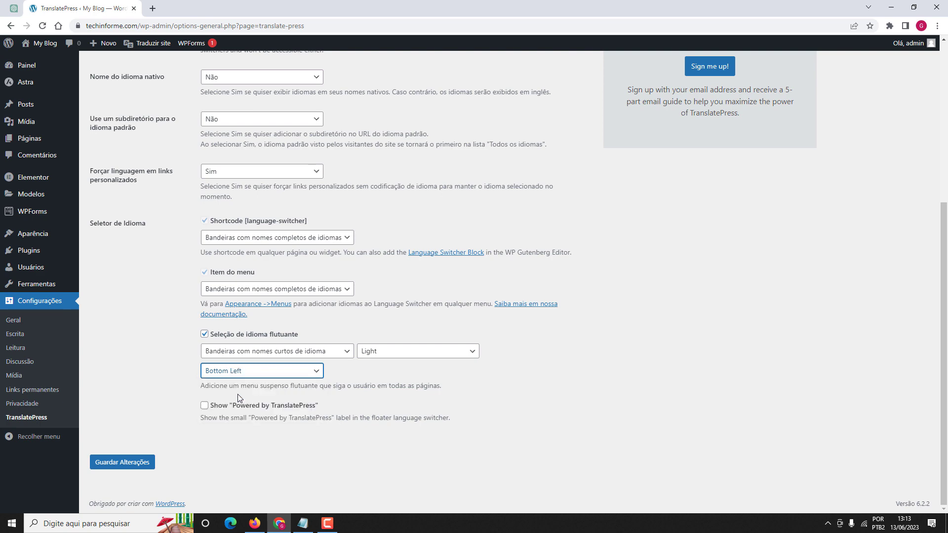
left_click(127, 462)
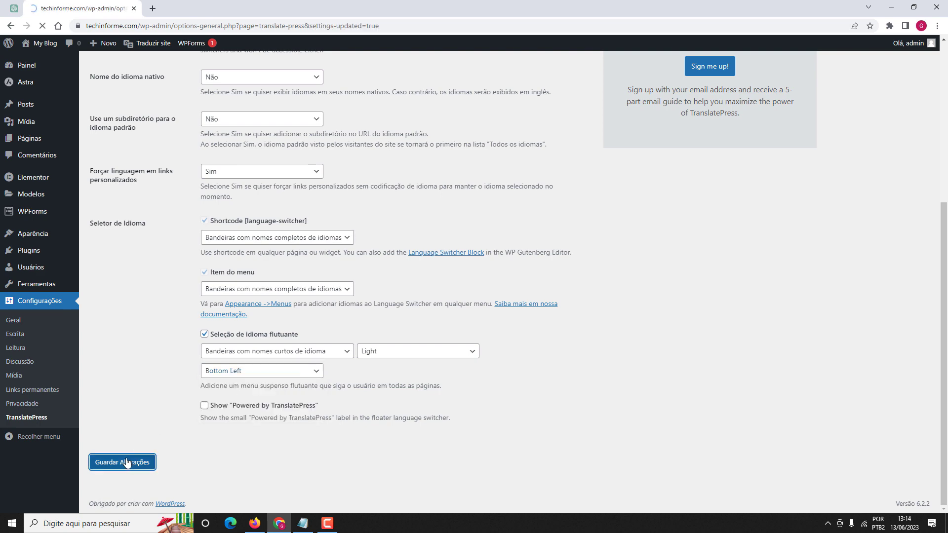
key("alt+Tab")
left_click(42, 38)
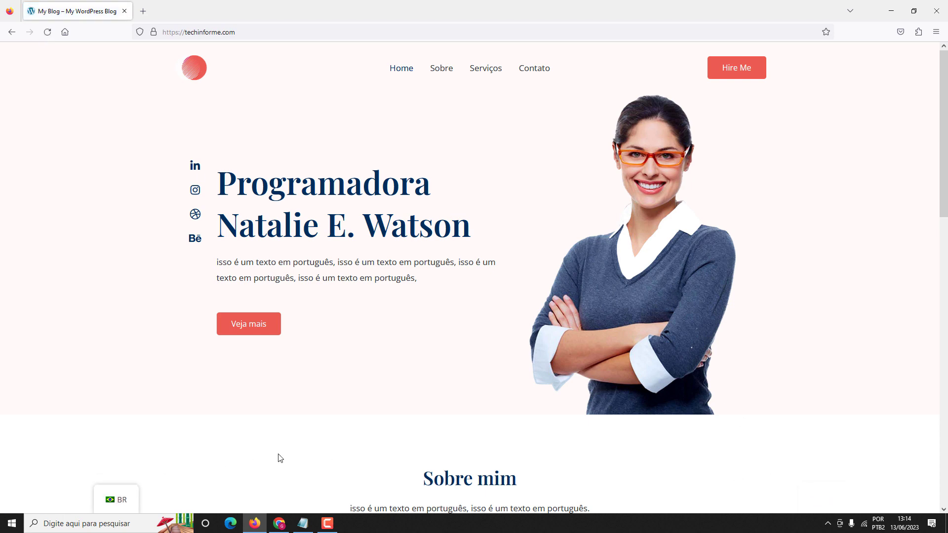
Step: In Chrome, set the floating language selector's position to Bottom Right and save, and reload the site in Firefox to check it
left_click(279, 523)
scroll(124, 426, "down", 5)
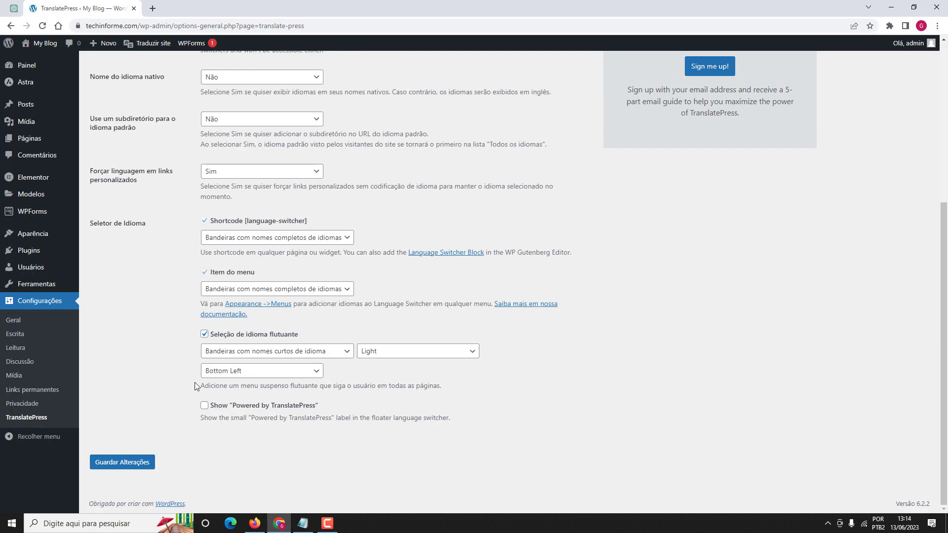
left_click(211, 375)
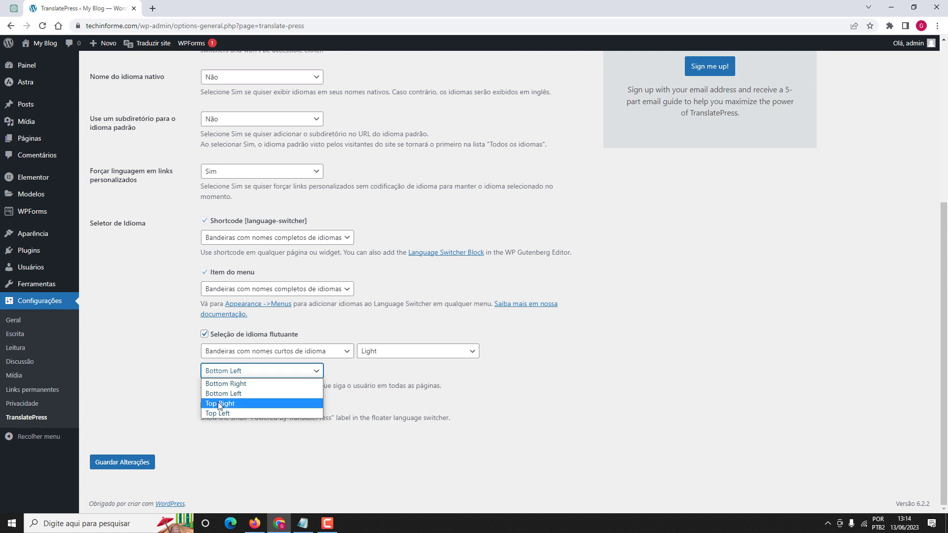
left_click(257, 383)
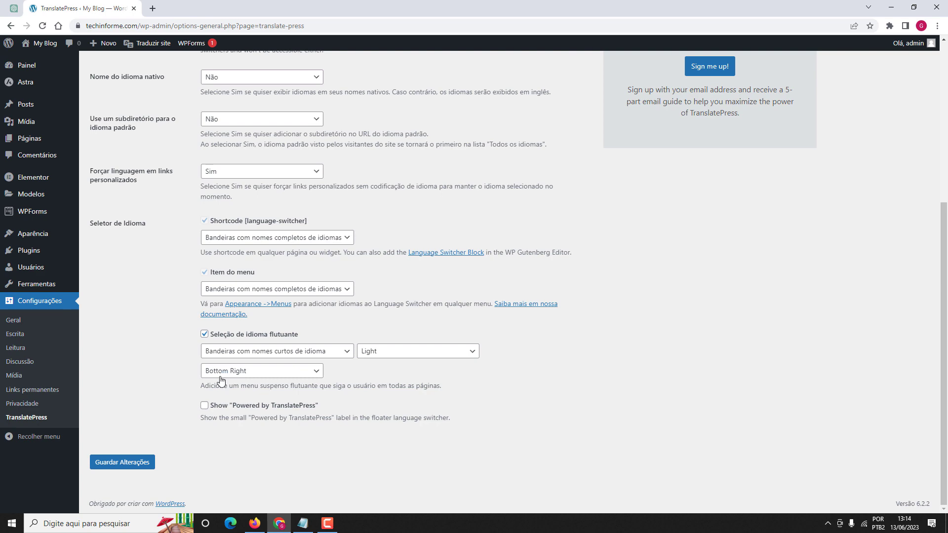
left_click(130, 461)
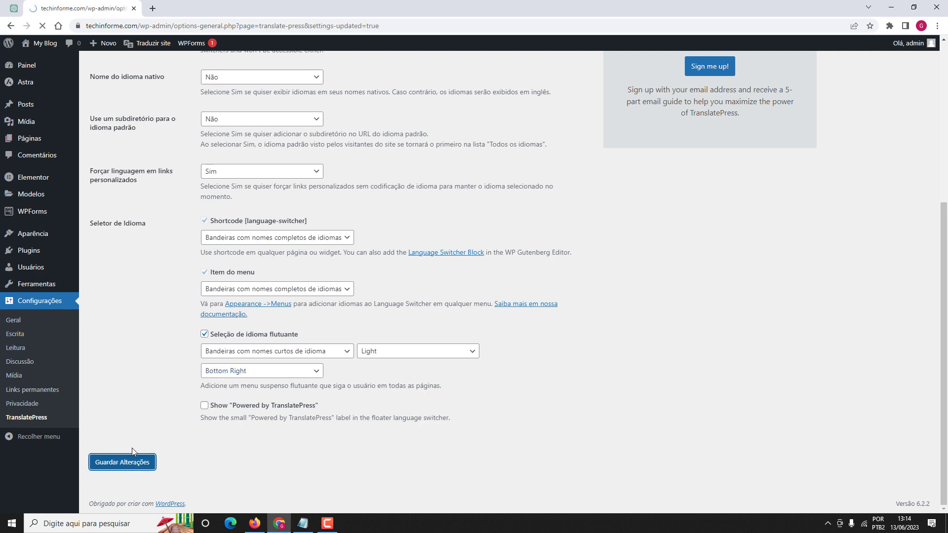
left_click(254, 523)
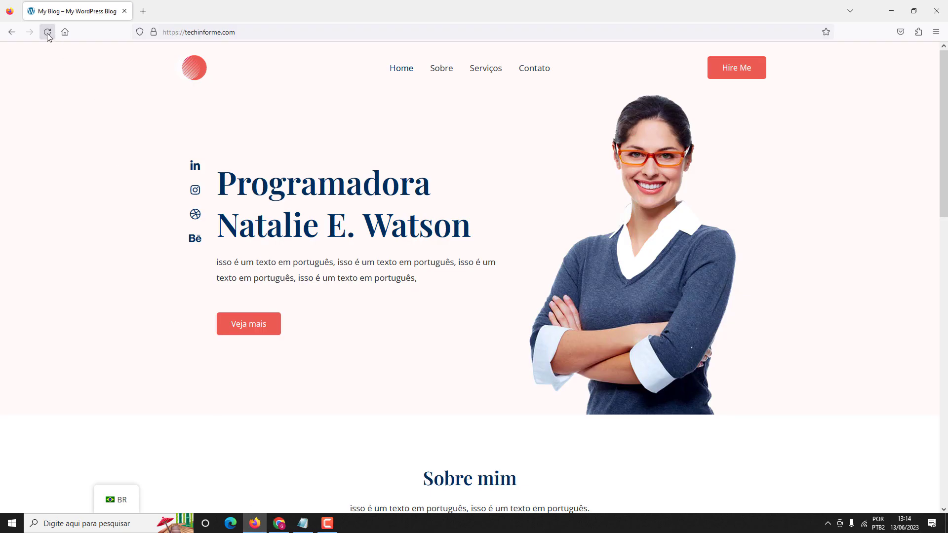
key("F5")
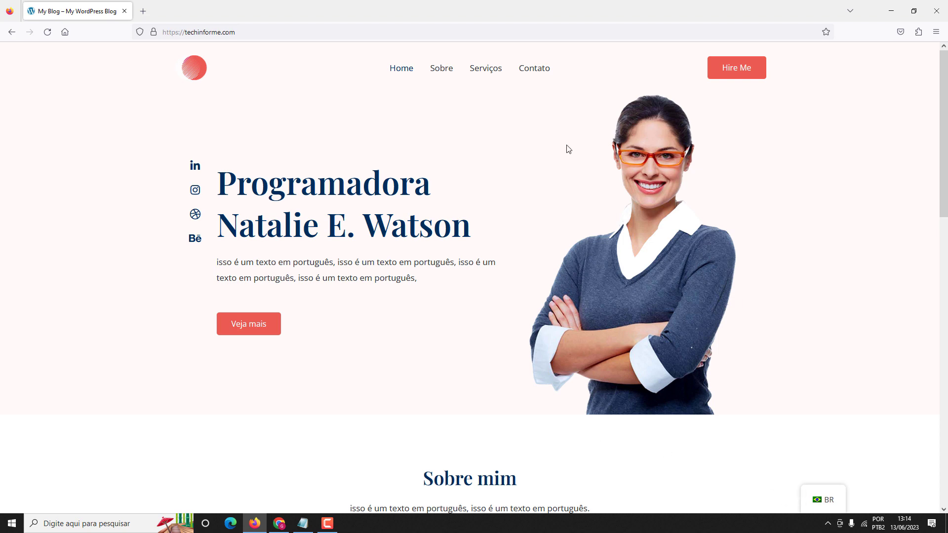
Step: Switch to Chrome and copy the [language-switcher] shortcode from the TranslatePress language selector settings
key("F10")
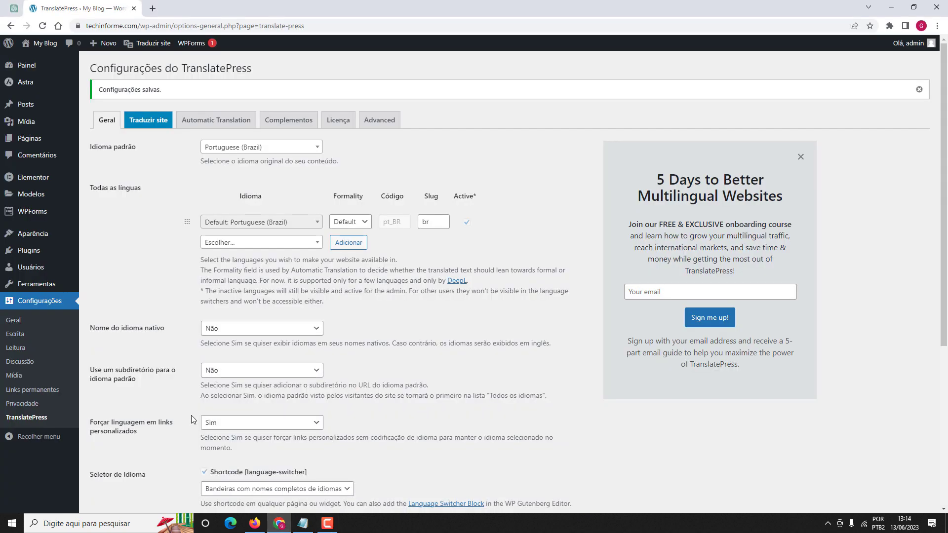
scroll(189, 417, "down", 5)
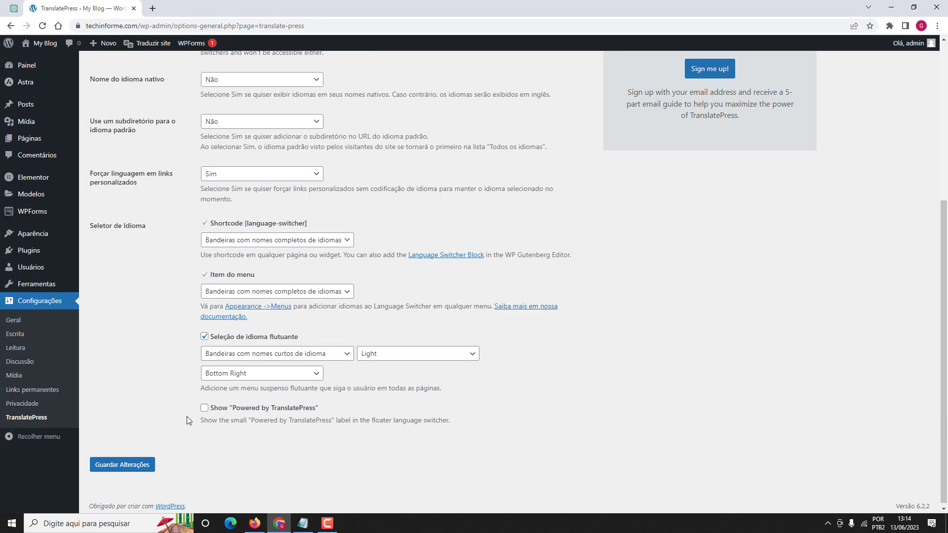
scroll(184, 419, "up", 1)
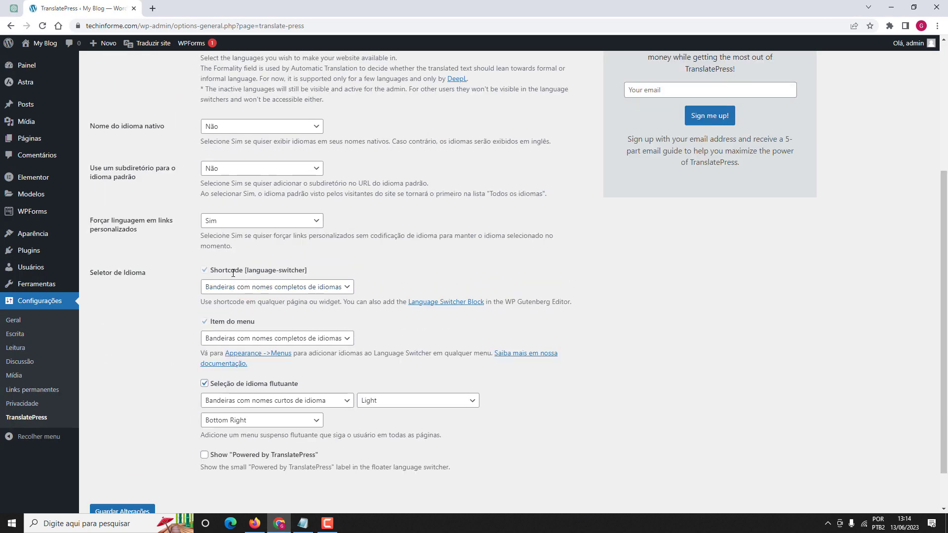
left_click_drag(245, 270, 304, 270)
key("alt+j")
right_click(304, 269)
left_click(317, 277)
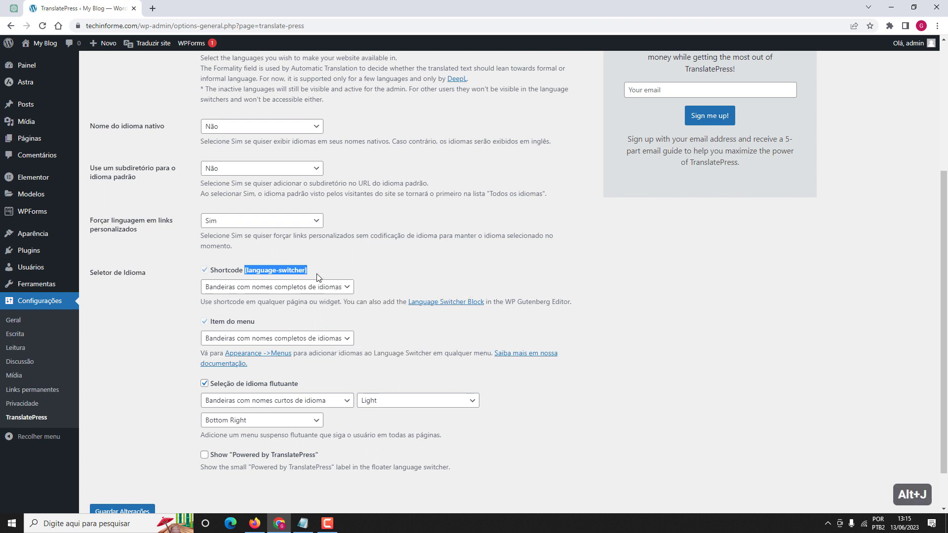
left_click(343, 263)
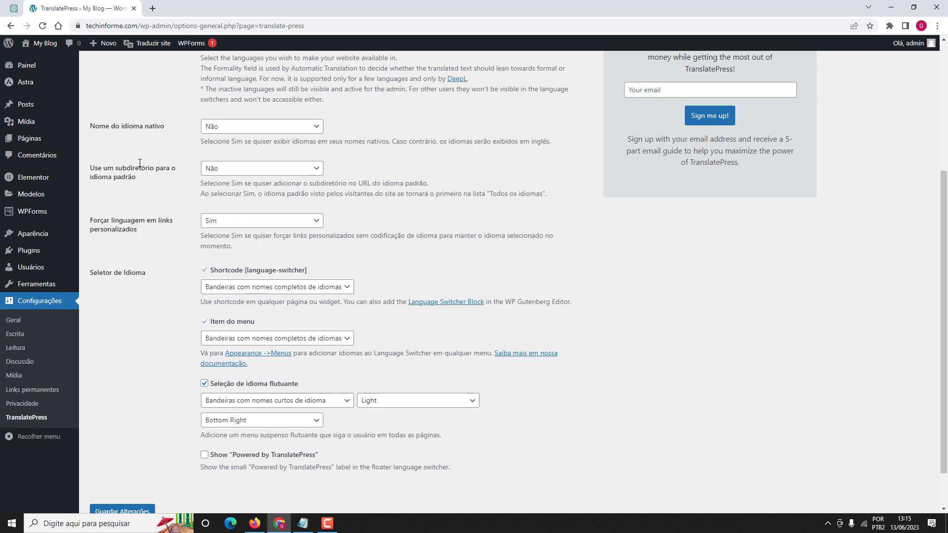
Step: Open the site in a new browser tab and start editing its home page with Elementor
middle_click(103, 43)
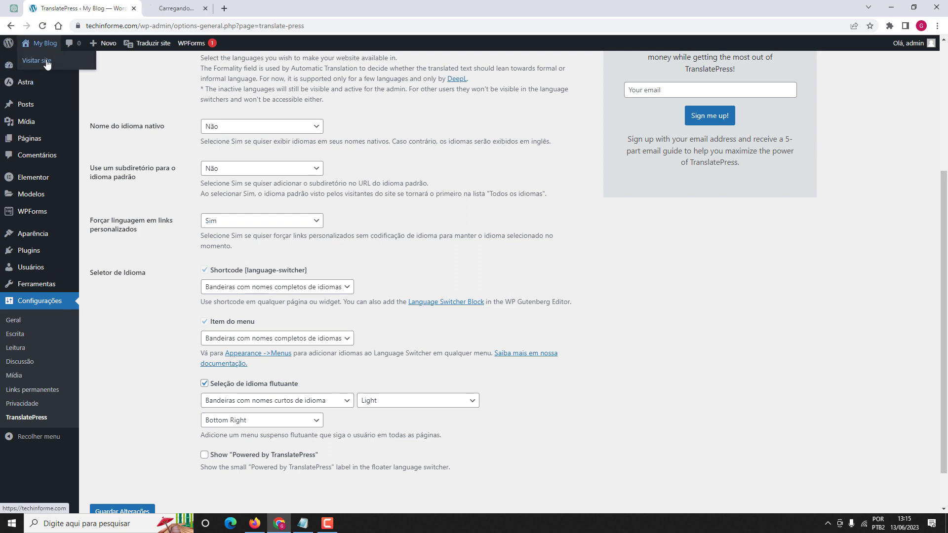
left_click(175, 8)
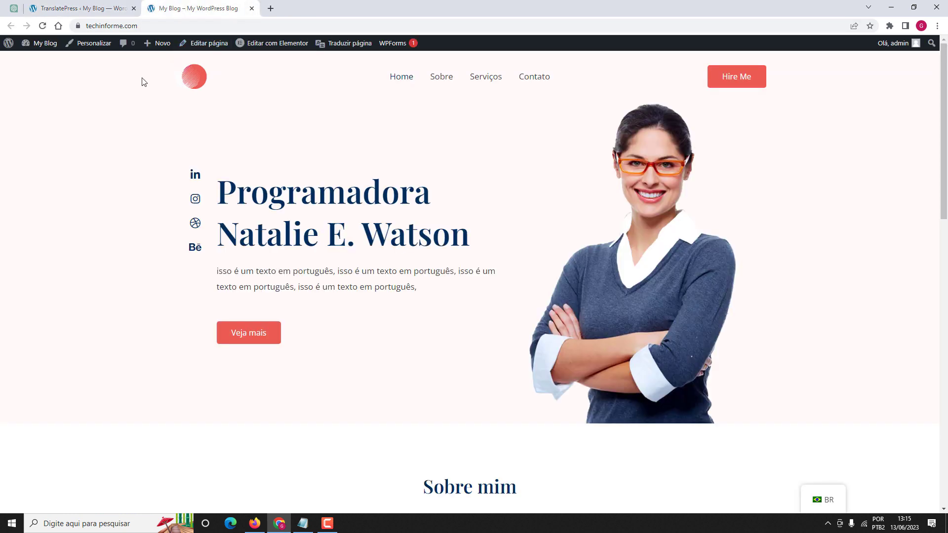
left_click(281, 45)
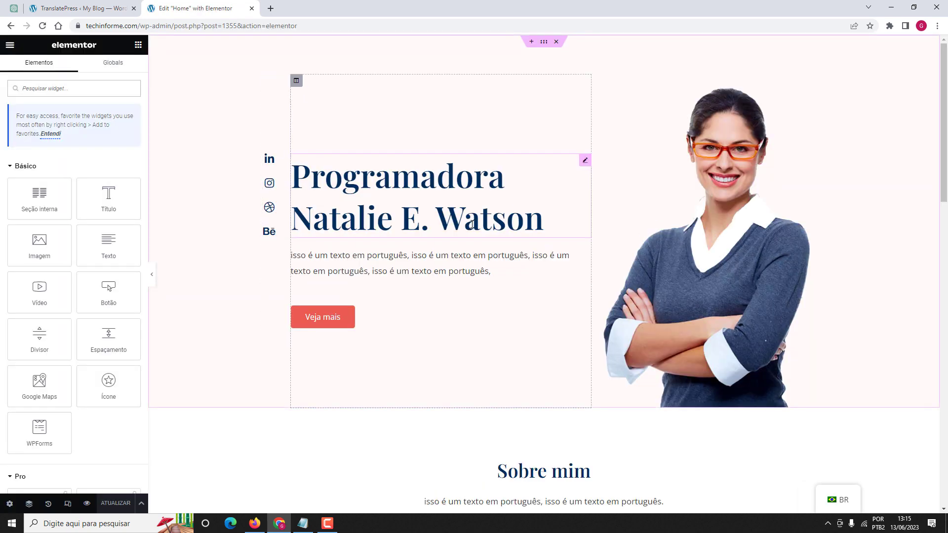
Step: Add a one-column section above the footer of the home page and place a text widget (Texto) in it
scroll(472, 224, "down", 15)
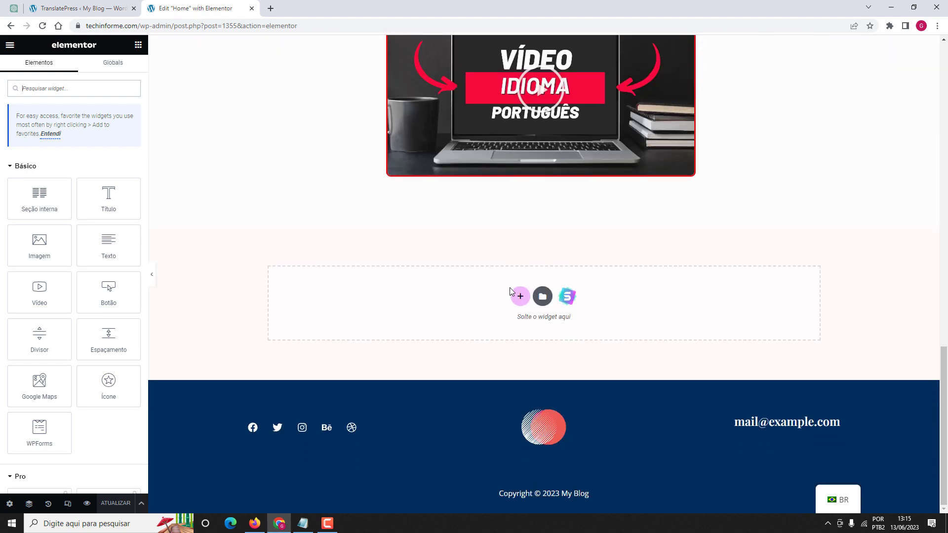
left_click(520, 296)
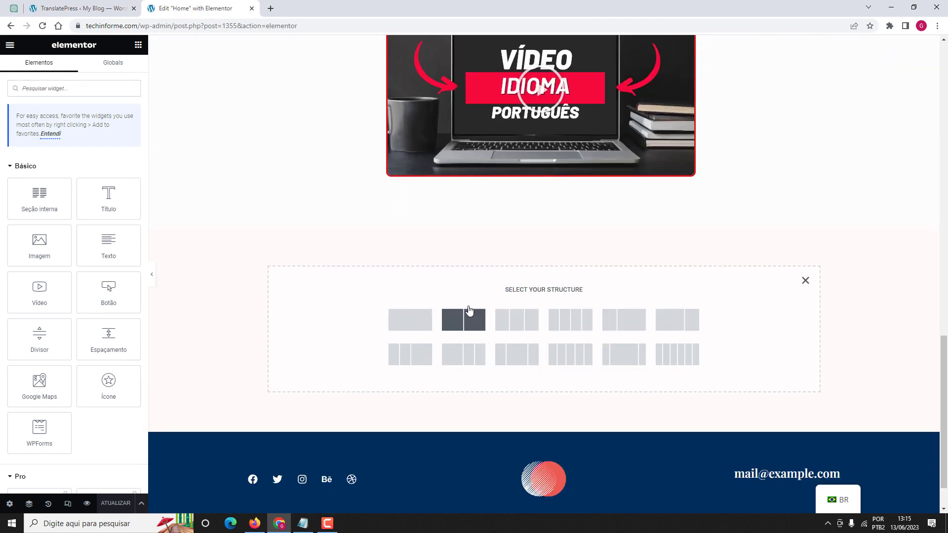
left_click(414, 325)
left_click(542, 240)
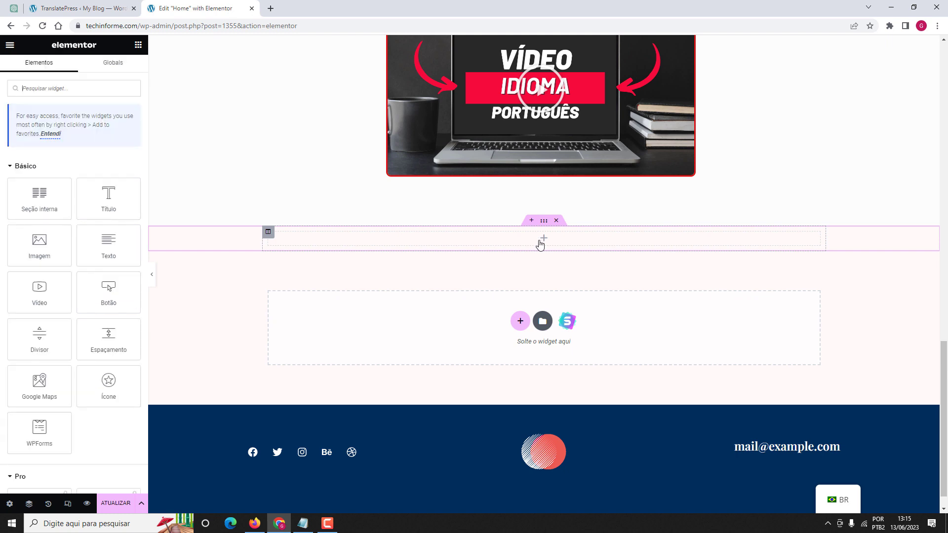
left_click_drag(113, 239, 510, 239)
Step: Replace the text widget's placeholder content with <center>[language-switcher] in its text (HTML) mode and update the page
left_click(114, 138)
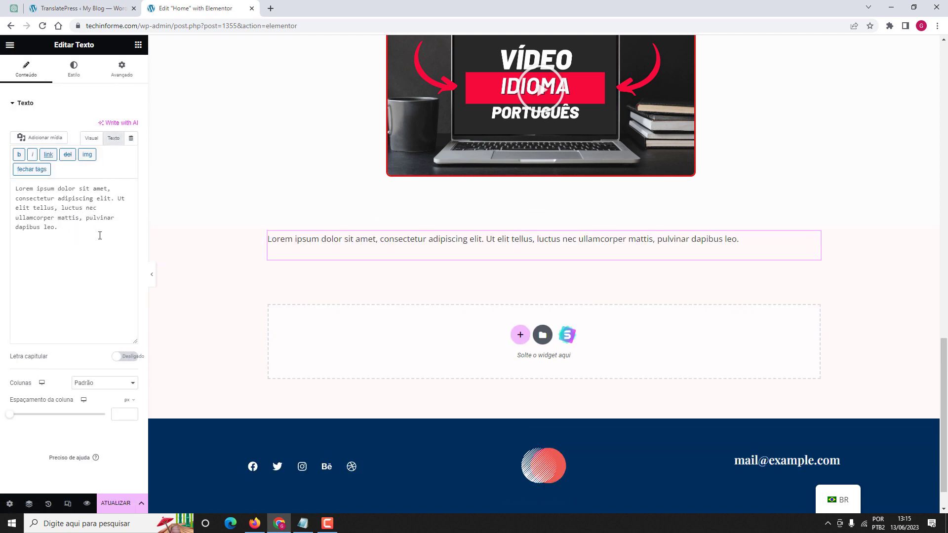
left_click_drag(99, 235, 8, 178)
key("alt+j")
key("BackSpace")
type("<cen")
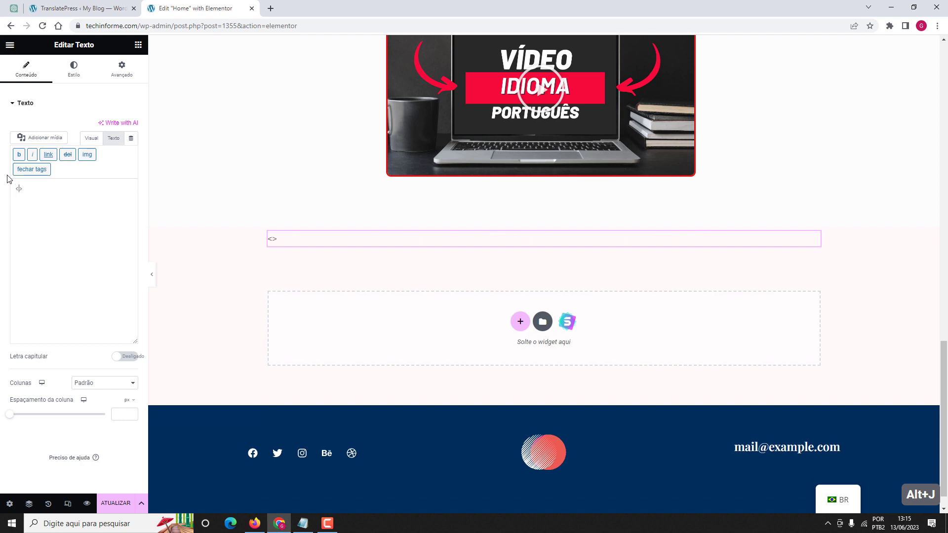
type("ter>")
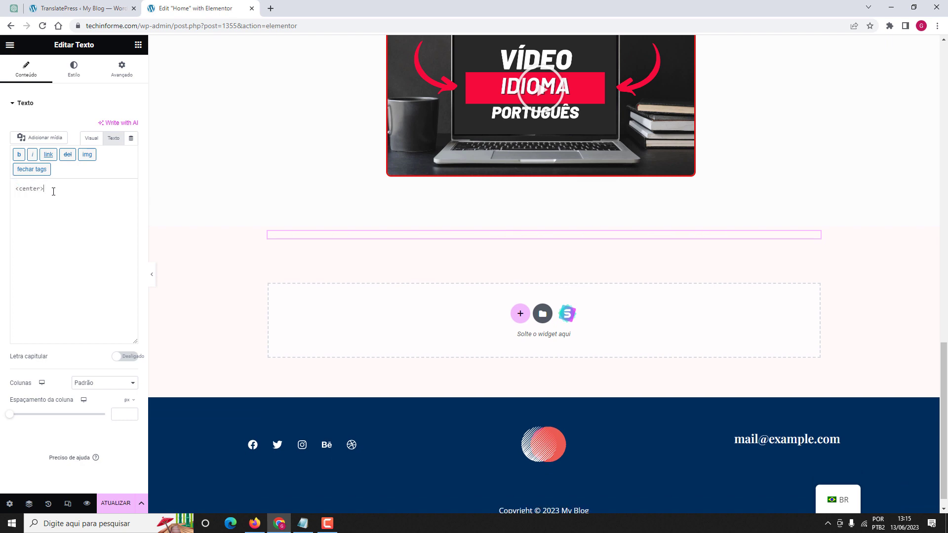
key("ctrl+v")
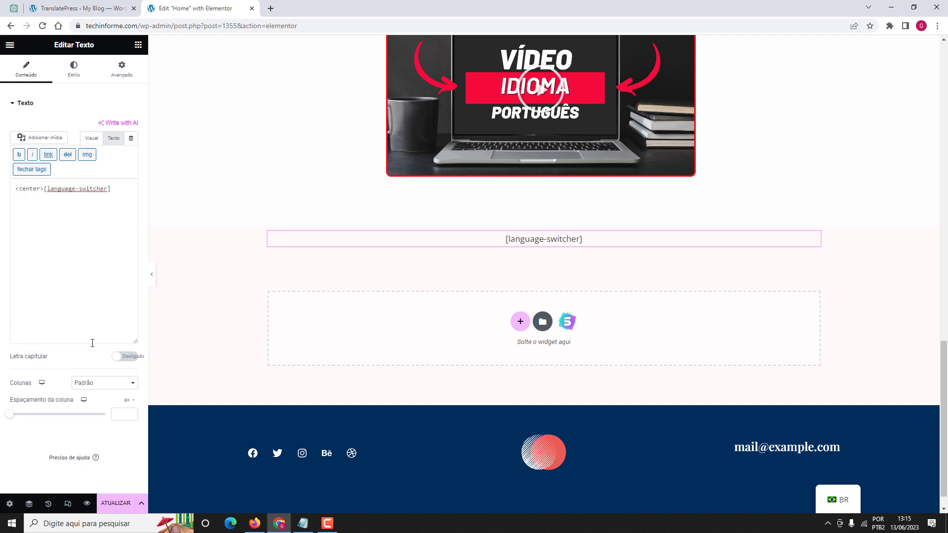
left_click(119, 503)
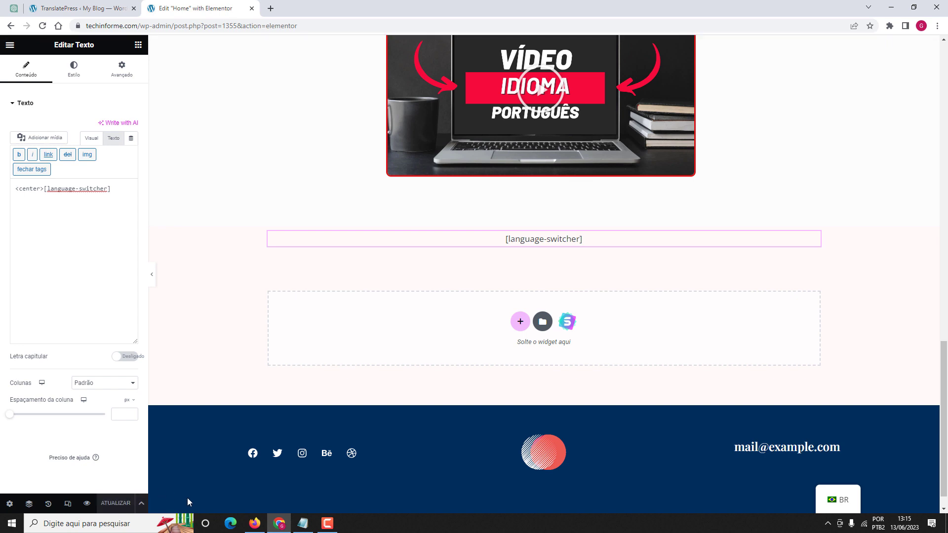
Step: Switch to Firefox, reload the site and check the language switcher above the home page footer
left_click(255, 523)
left_click(47, 32)
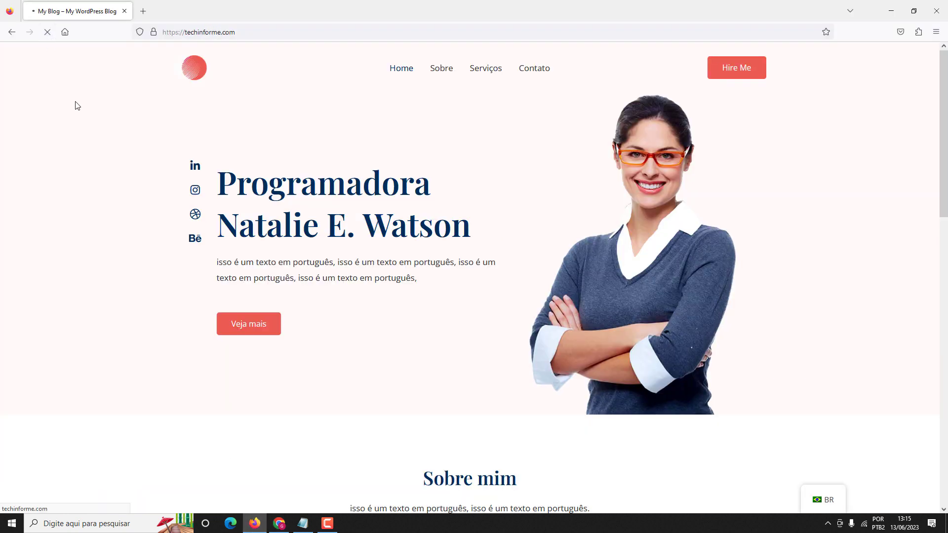
scroll(83, 112, "down", 15)
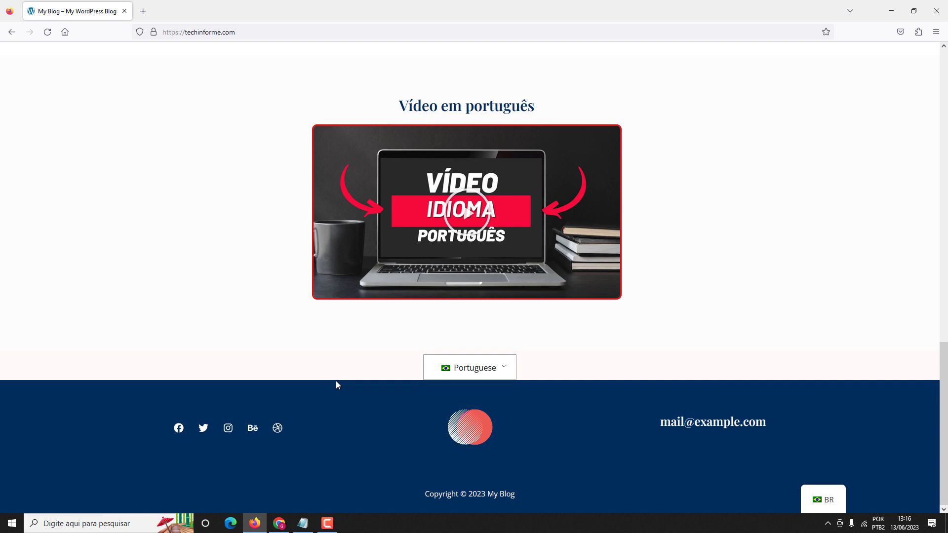
Step: Switch to Chrome, delete the section holding the [language-switcher] text from the home page and update the page
left_click(279, 522)
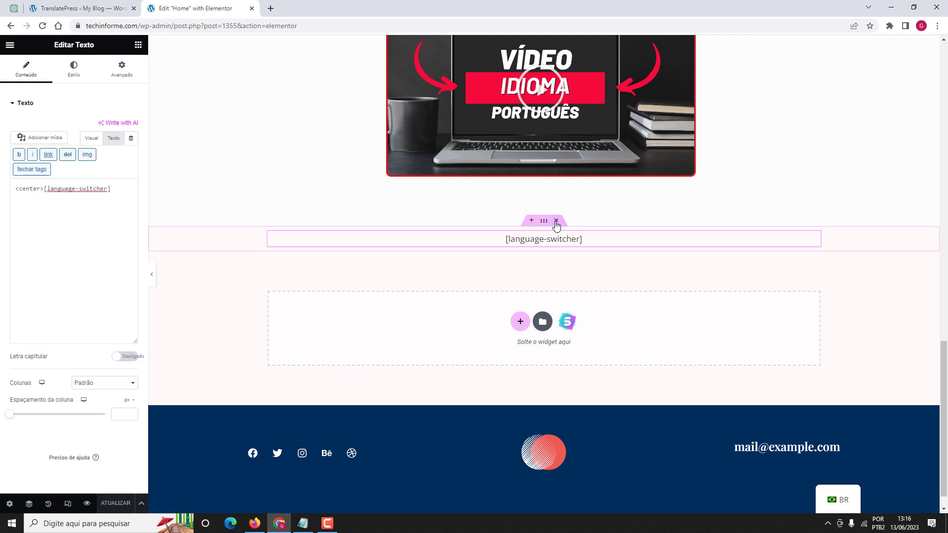
left_click(556, 223)
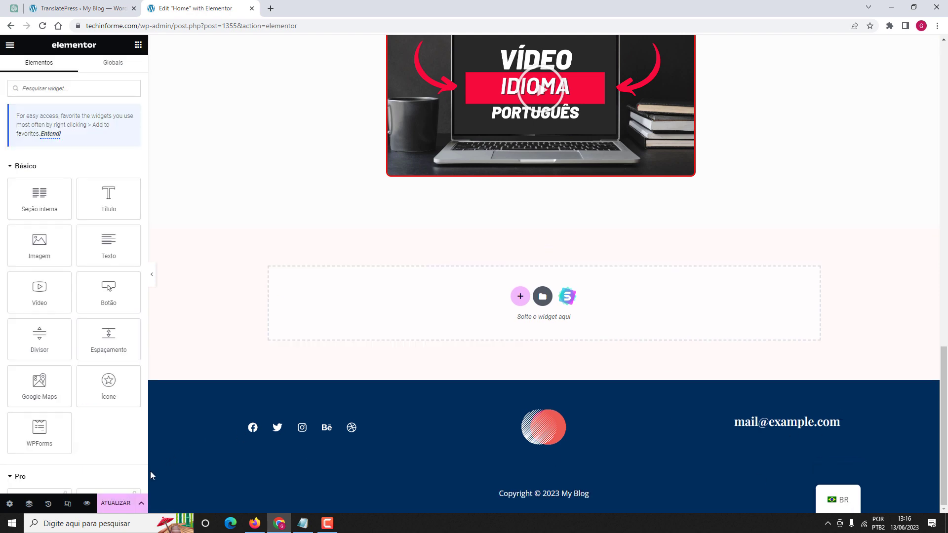
scroll(434, 330, "up", 3)
scroll(345, 340, "down", 3)
left_click(117, 503)
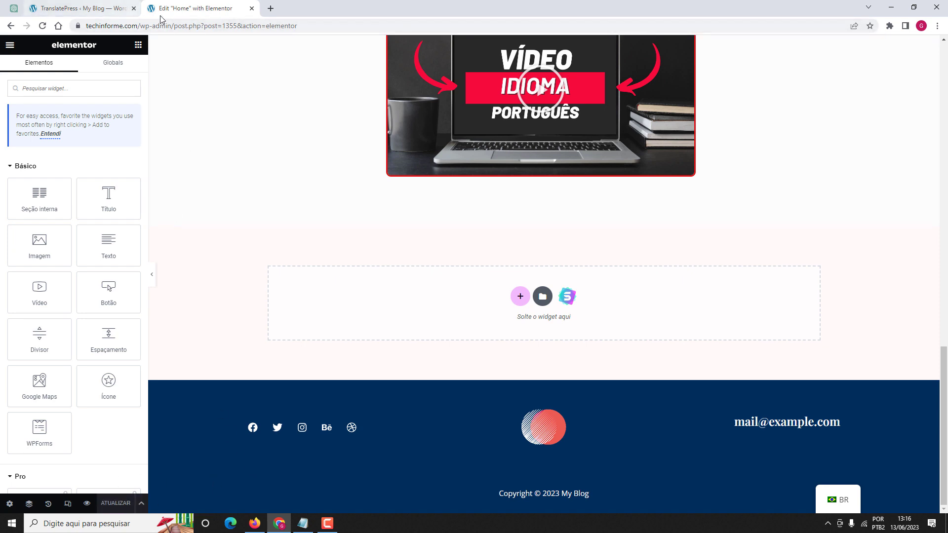
Step: Leave the Elementor editor for the wp-admin dashboard, close the other WordPress browser tab and open the TranslatePress settings
left_click_drag(175, 26, 298, 25)
key("BackSpace")
key("Return")
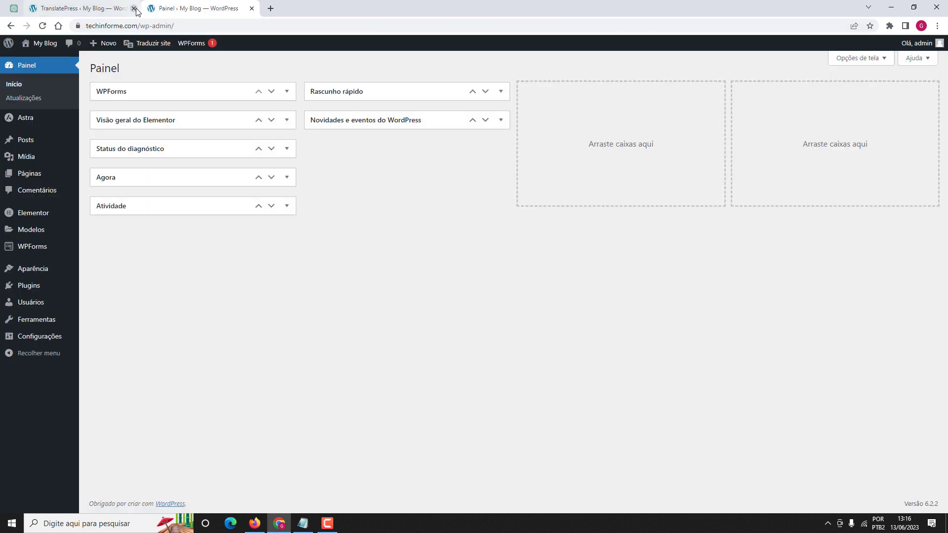
left_click(133, 8)
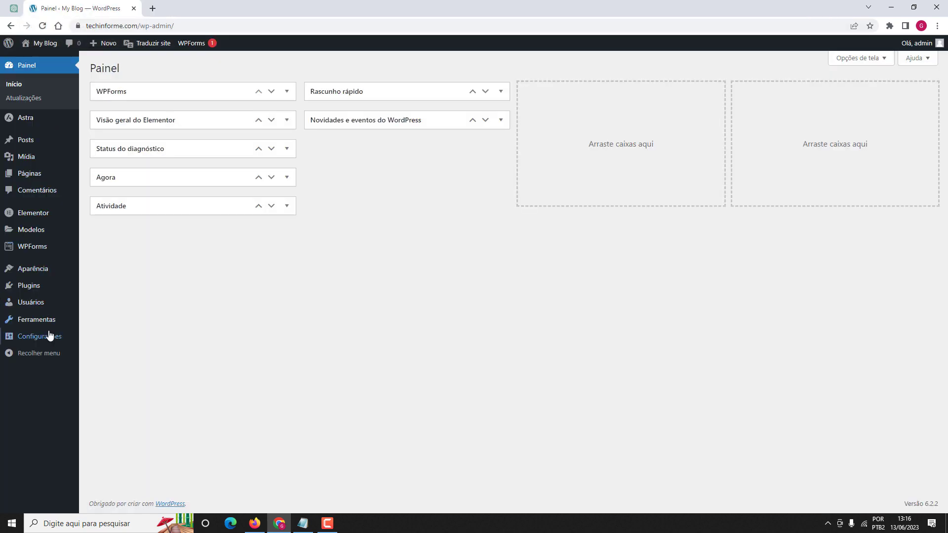
mouse_move(50, 337)
left_click(113, 436)
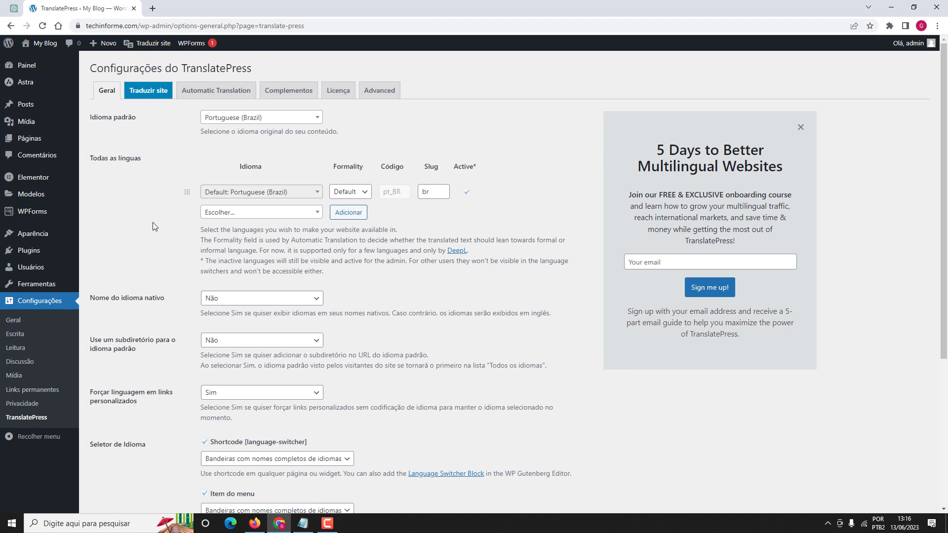
Step: View the site's header menu in Firefox, and in Chrome open the WordPress Menus page from the TranslatePress menu item setting in a new browser tab
left_click(255, 523)
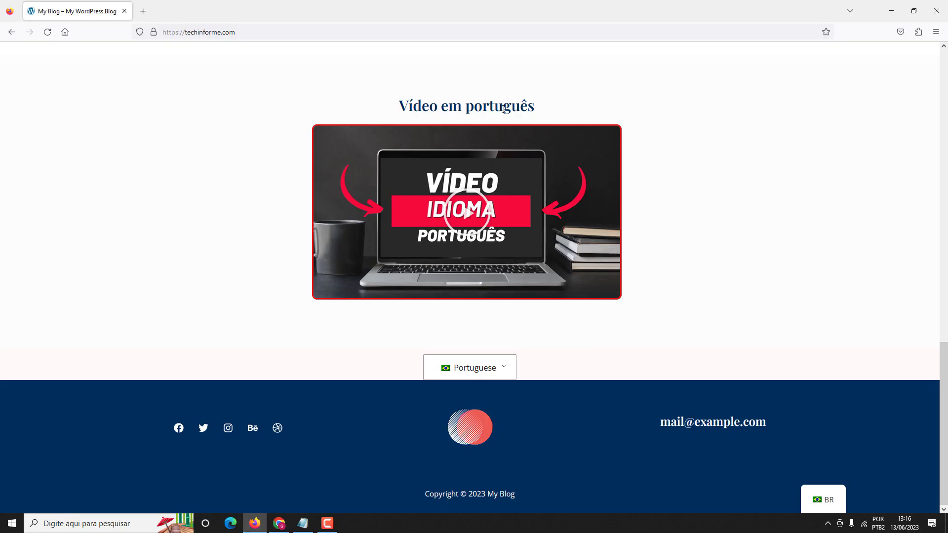
scroll(503, 113, "up", 15)
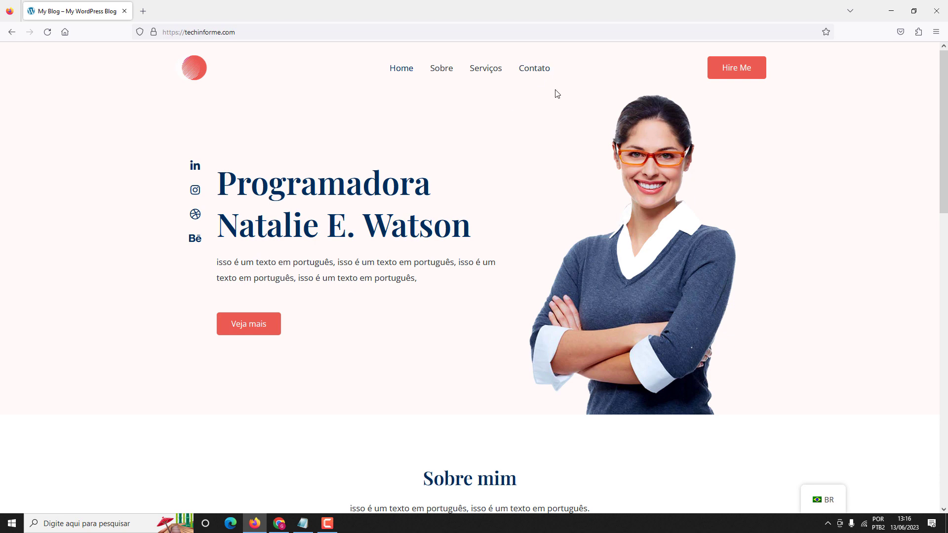
left_click(278, 523)
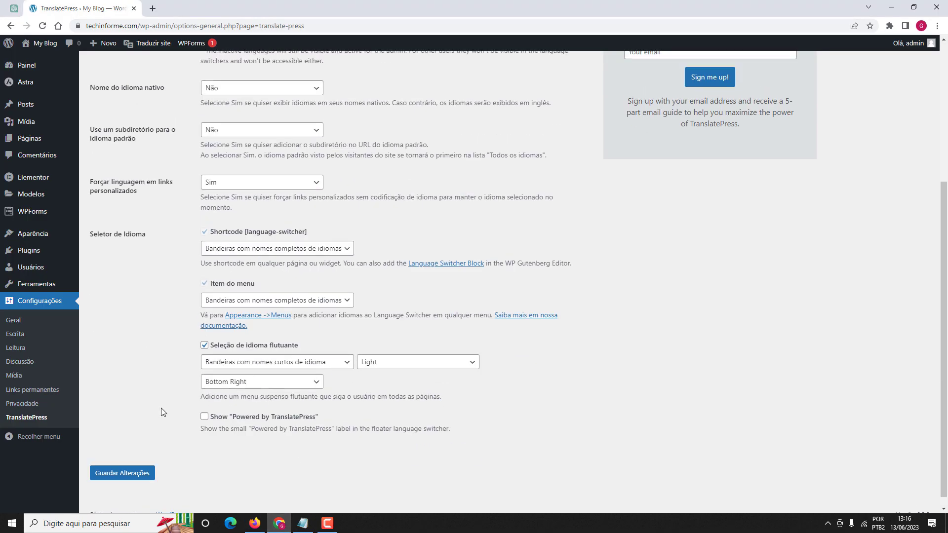
scroll(206, 372, "up", 1)
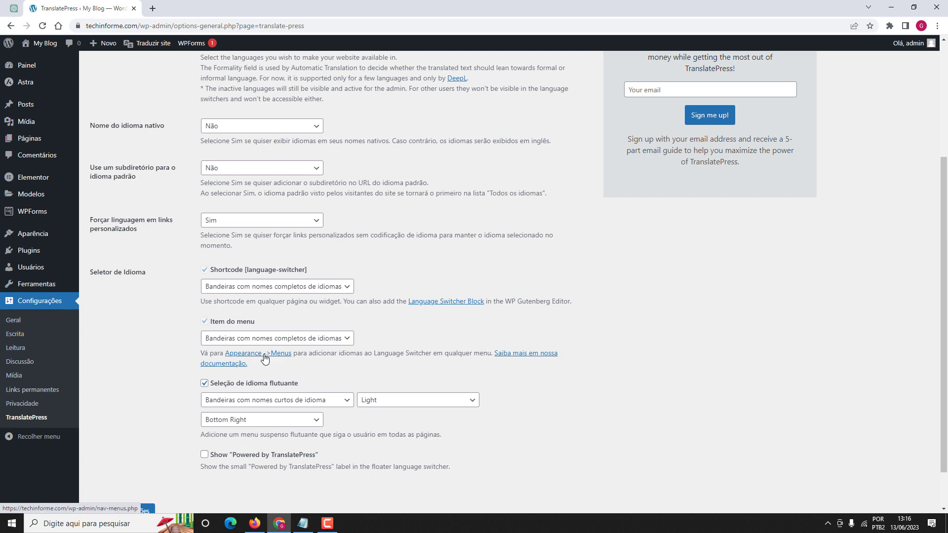
right_click(262, 355)
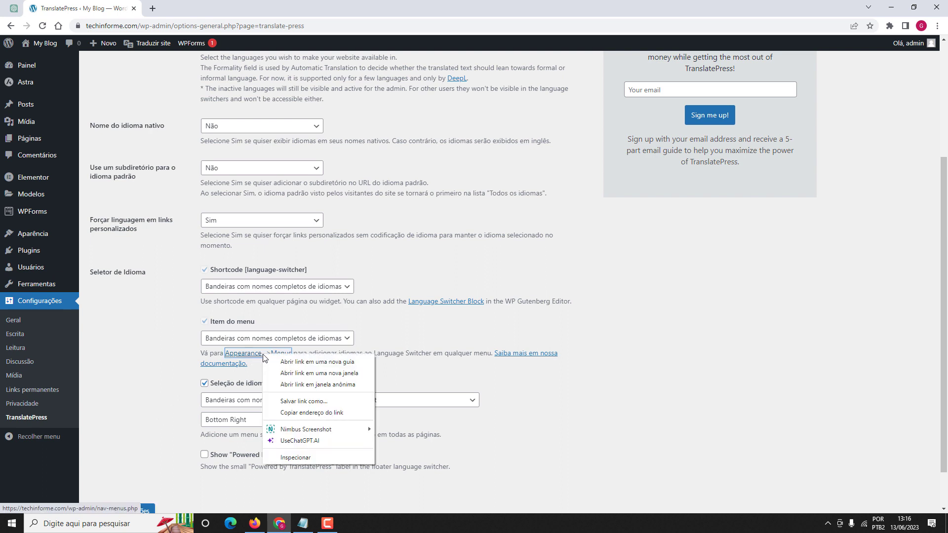
left_click(287, 364)
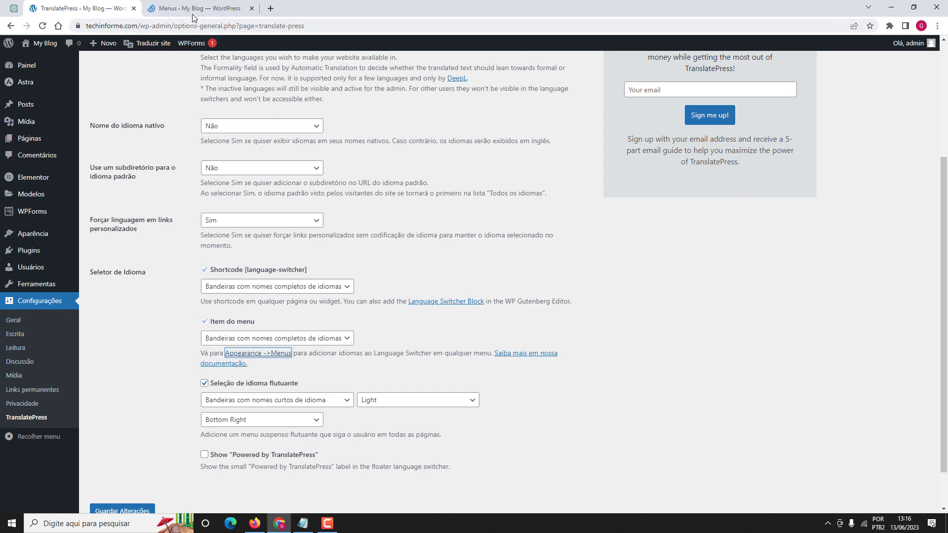
left_click(193, 11)
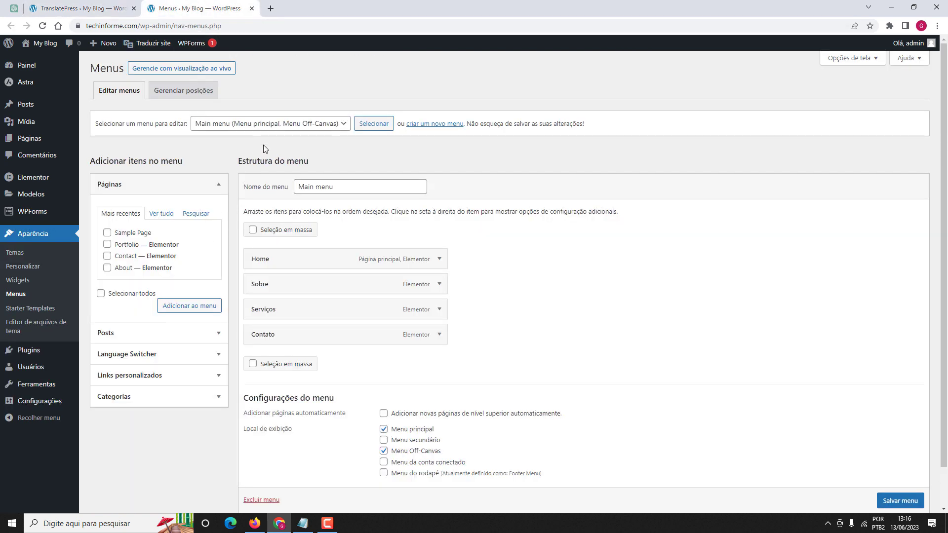
key("F10")
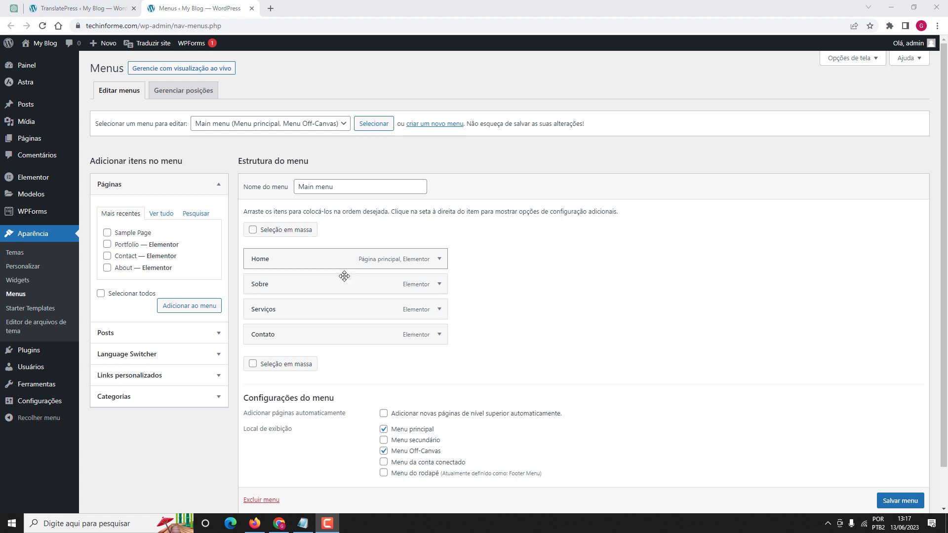
Step: Add the Language Switcher item Idioma atual to the Main menu and save it, and reload the site in Firefox to check it
left_click(139, 356)
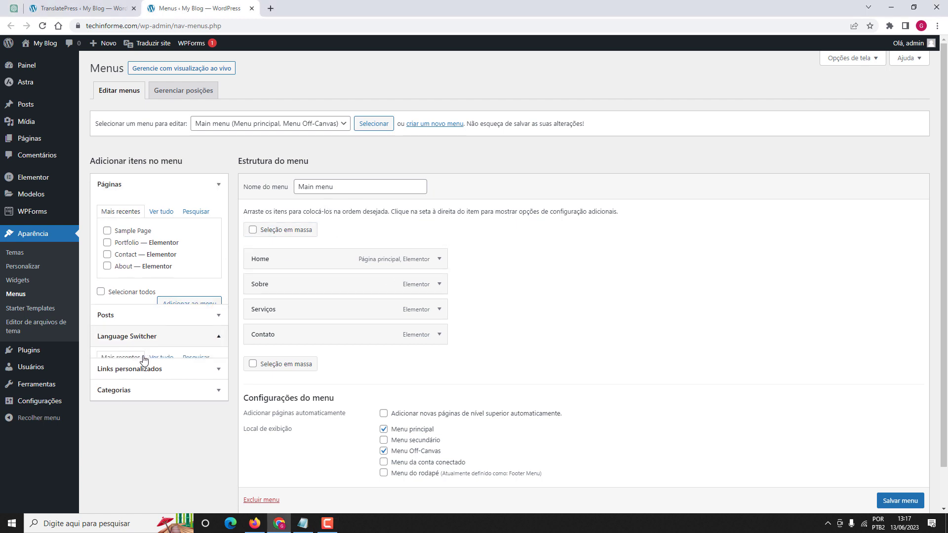
left_click(107, 275)
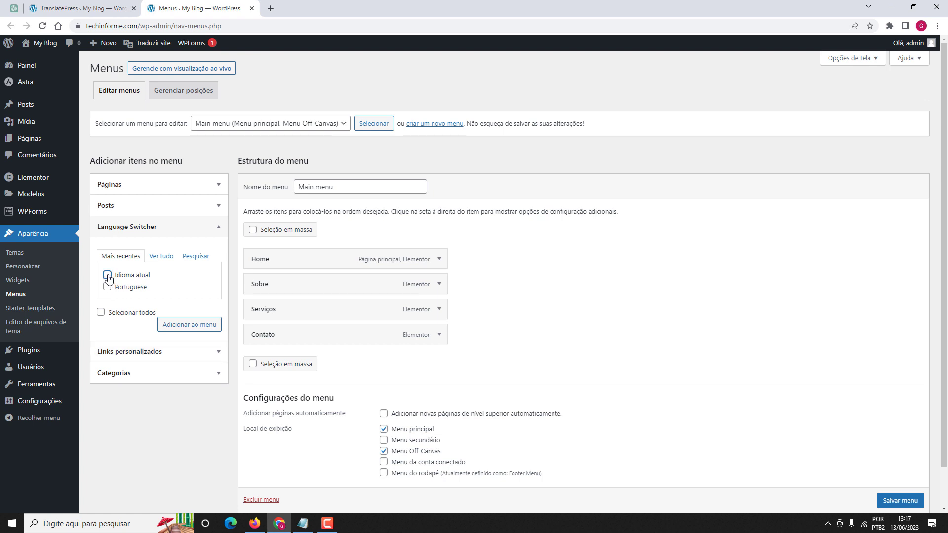
left_click(182, 327)
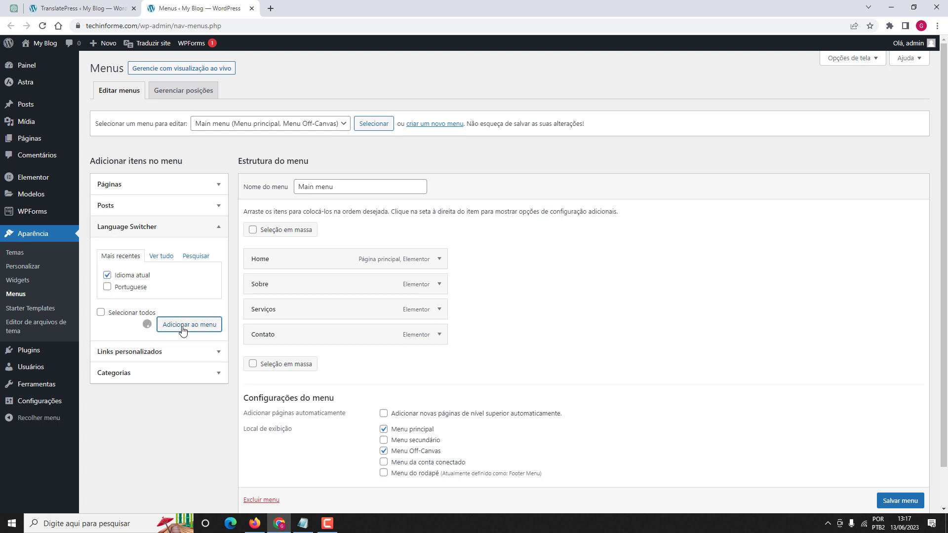
left_click(903, 502)
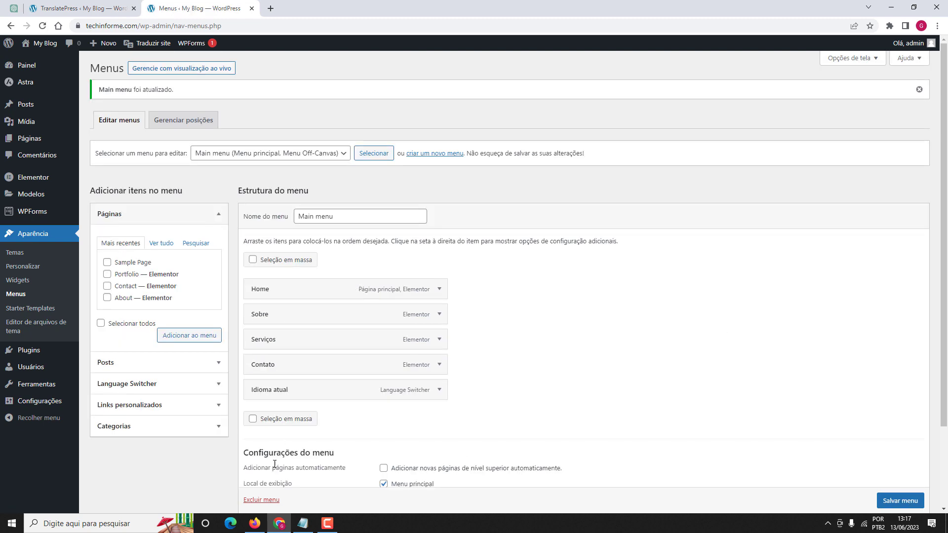
left_click(254, 523)
left_click(47, 32)
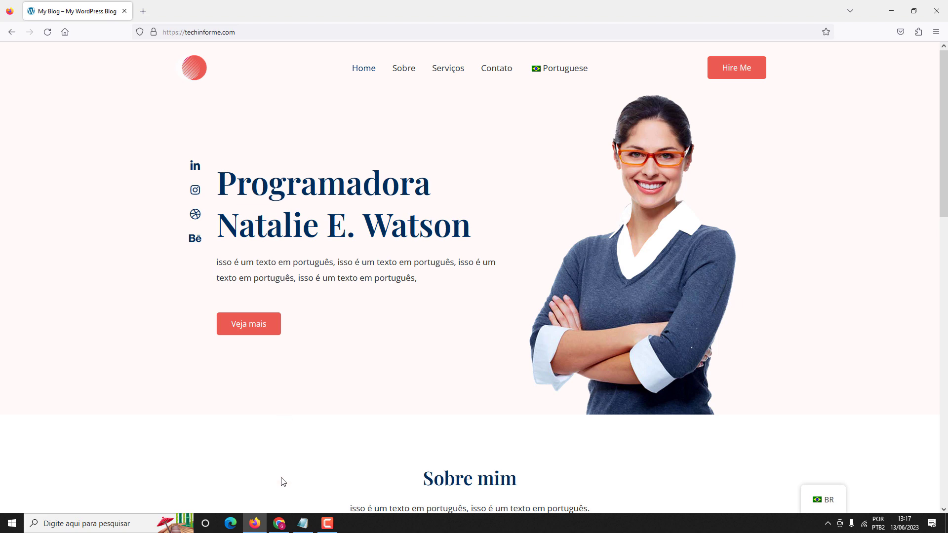
Step: In Chrome, set the TranslatePress menu item language selector (Item do menu) to Bandeiras com nomes curtos de idioma and save the settings
left_click(279, 522)
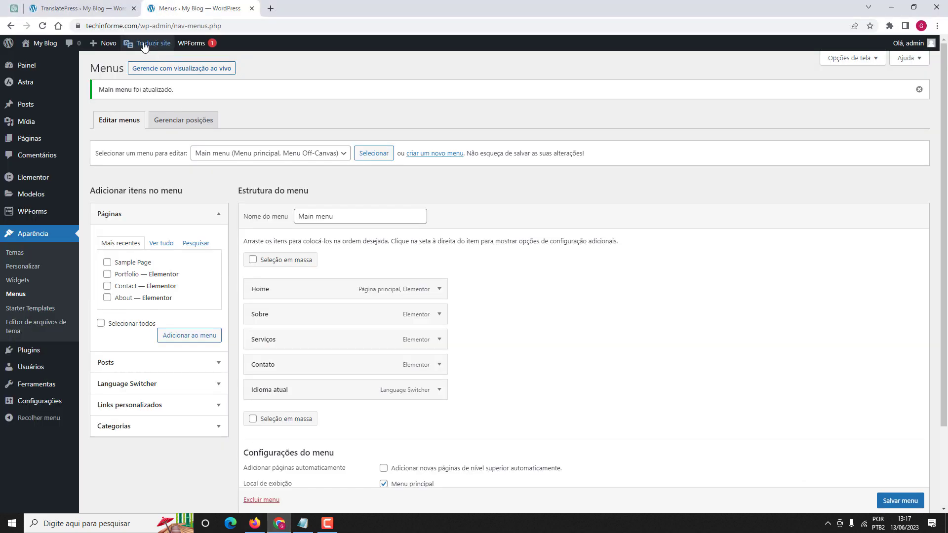
mouse_move(30, 397)
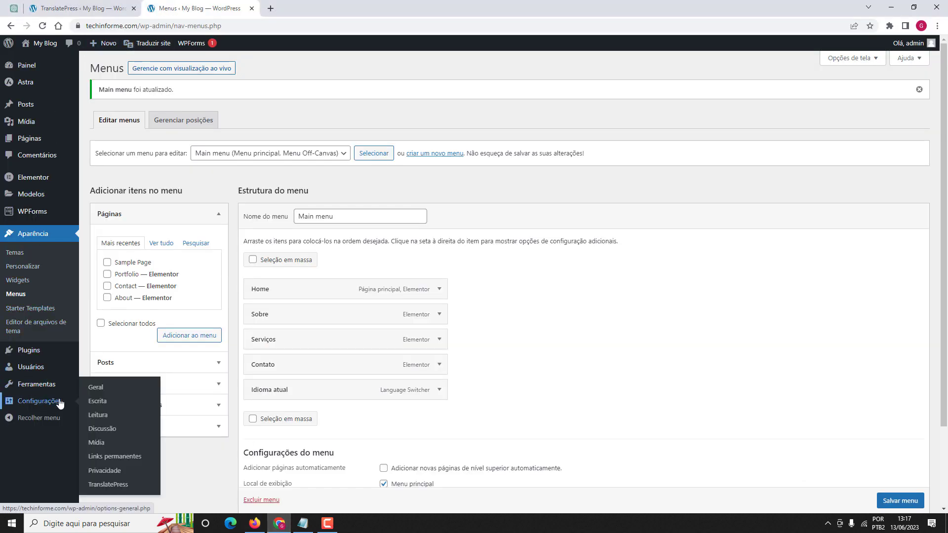
left_click(123, 485)
left_click(133, 8)
scroll(246, 275, "down", 5)
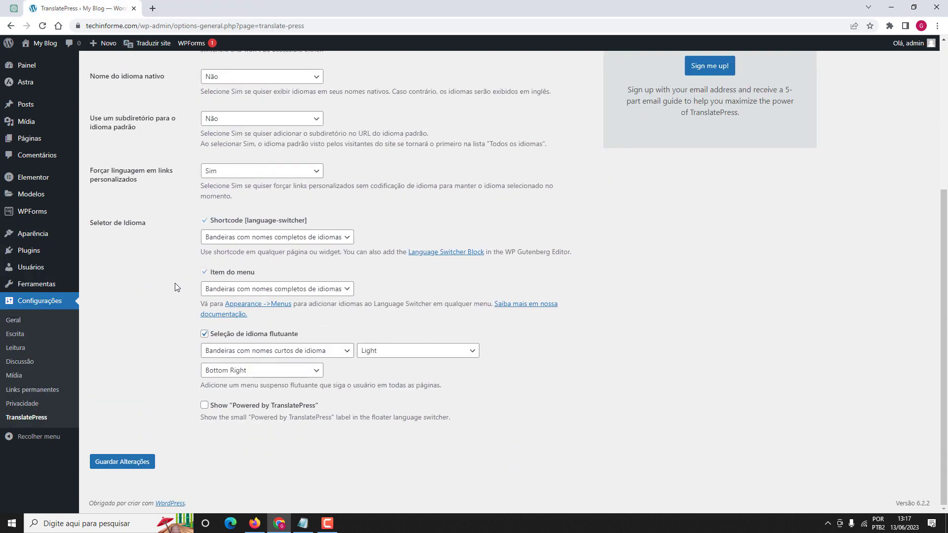
left_click(225, 291)
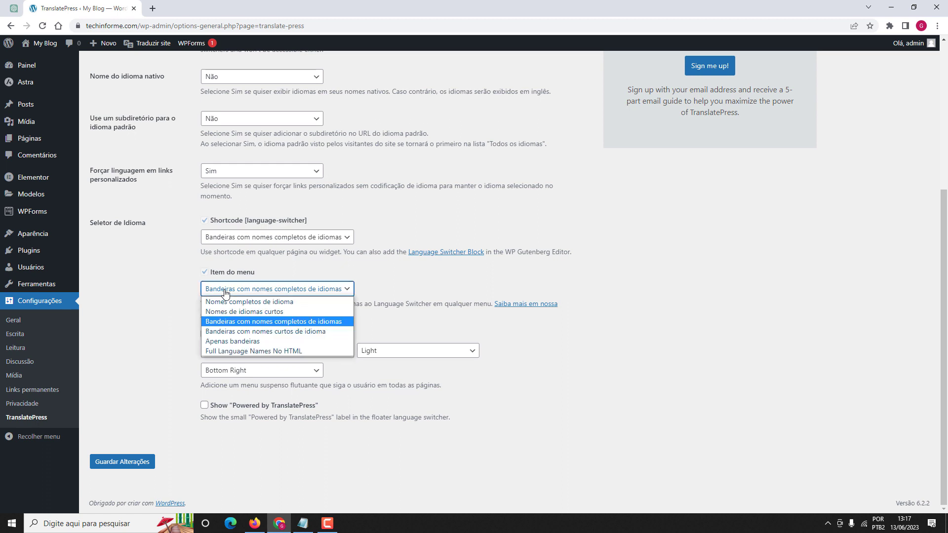
left_click(233, 332)
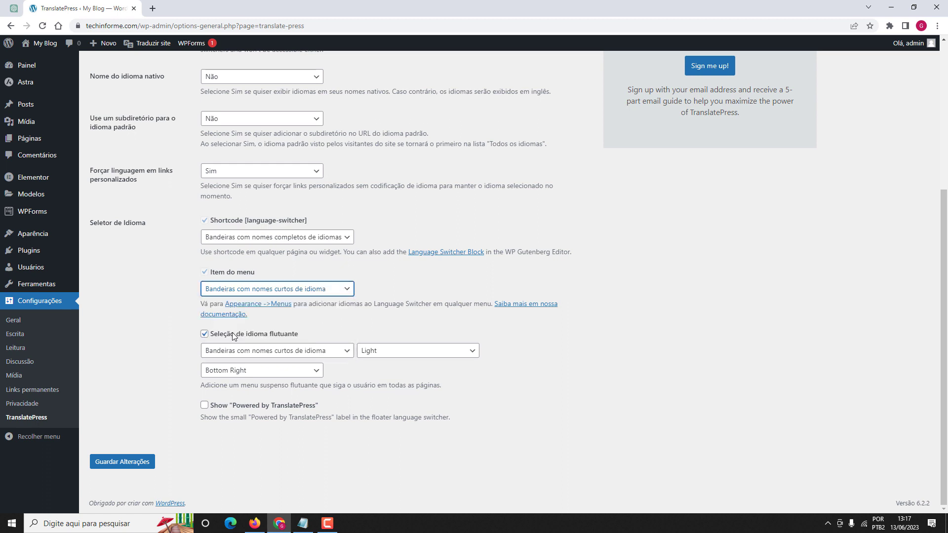
left_click(113, 465)
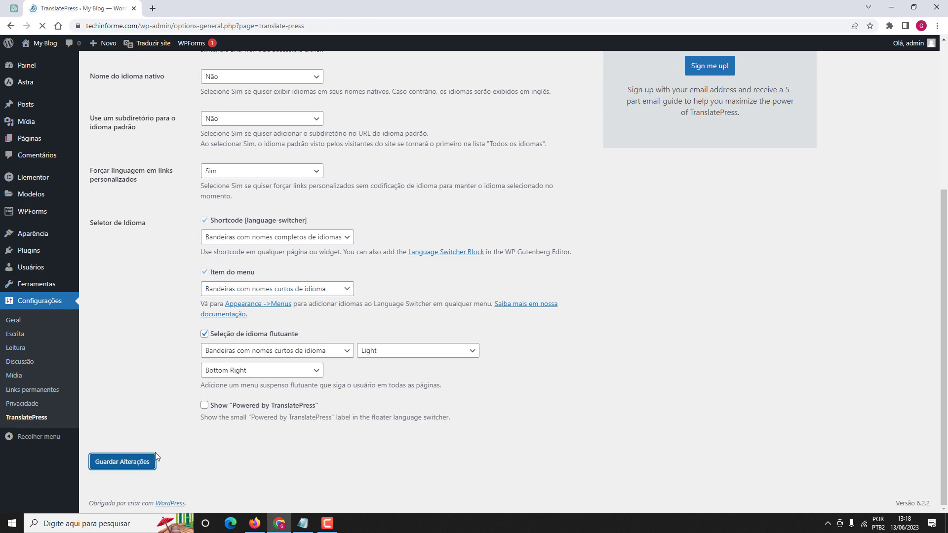
Step: Reload the site in Firefox to check the header menu's language item, and return to the TranslatePress settings in Chrome
left_click(254, 523)
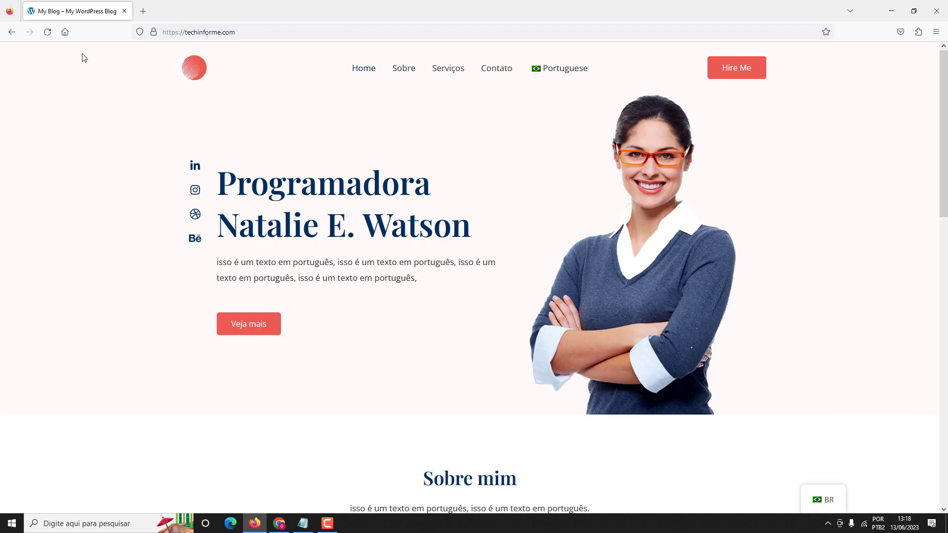
left_click(47, 31)
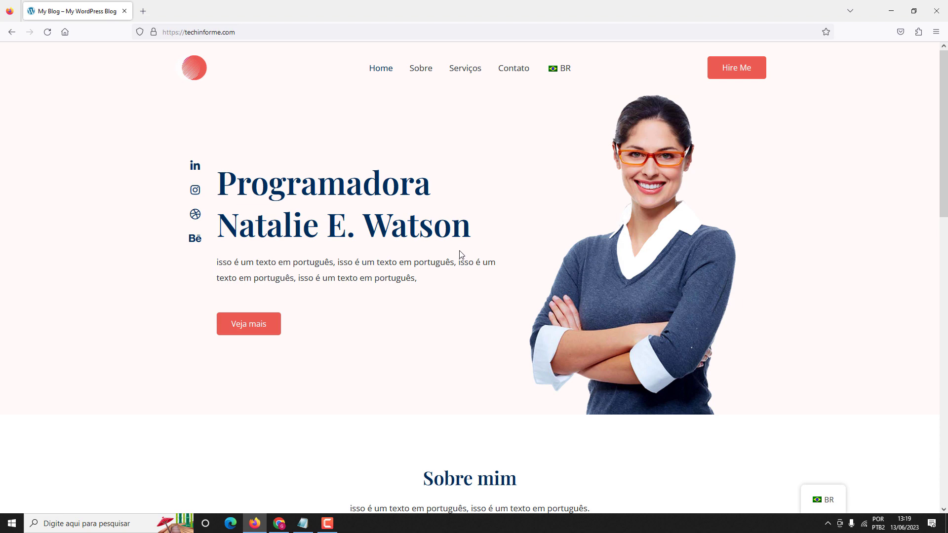
left_click(278, 523)
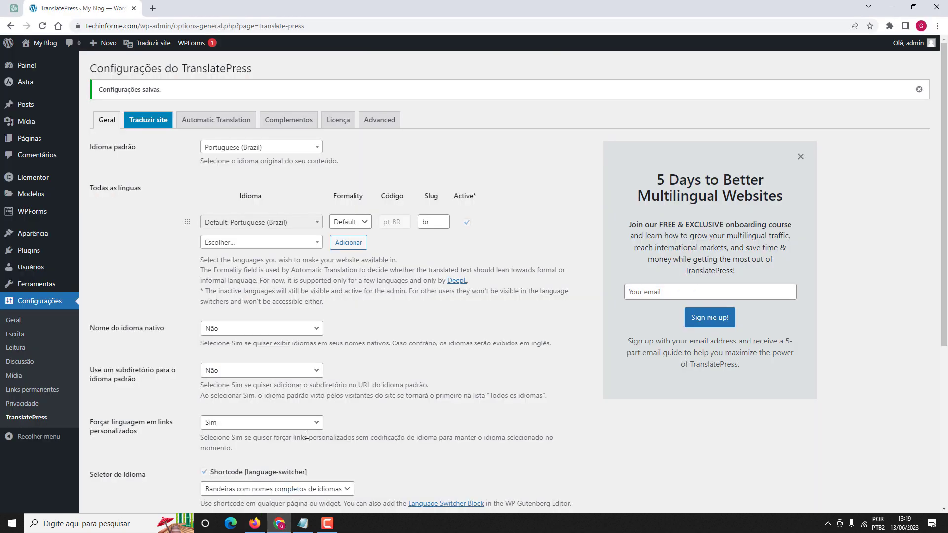
Step: Reopen the TranslatePress settings from the WordPress dashboard, add English (United States) as a site language and save the changes
left_click(37, 72)
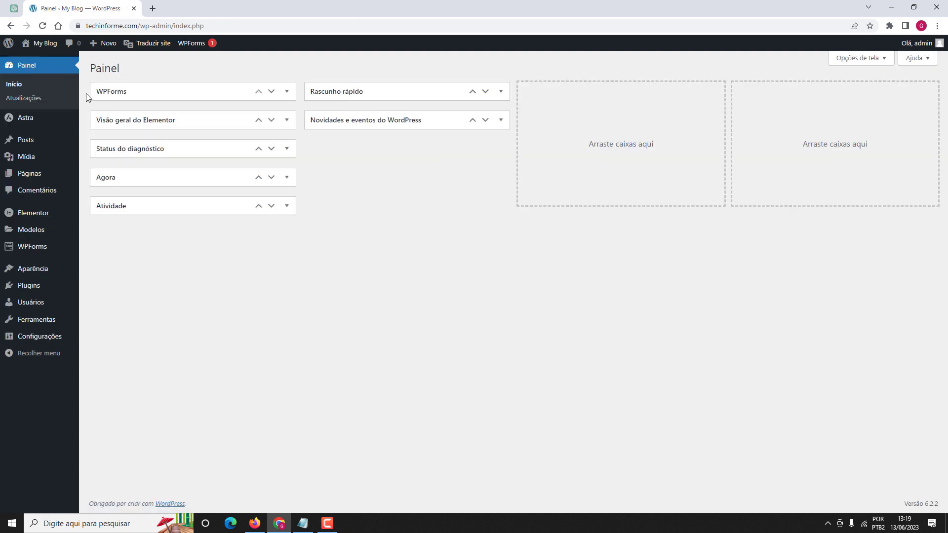
mouse_move(47, 338)
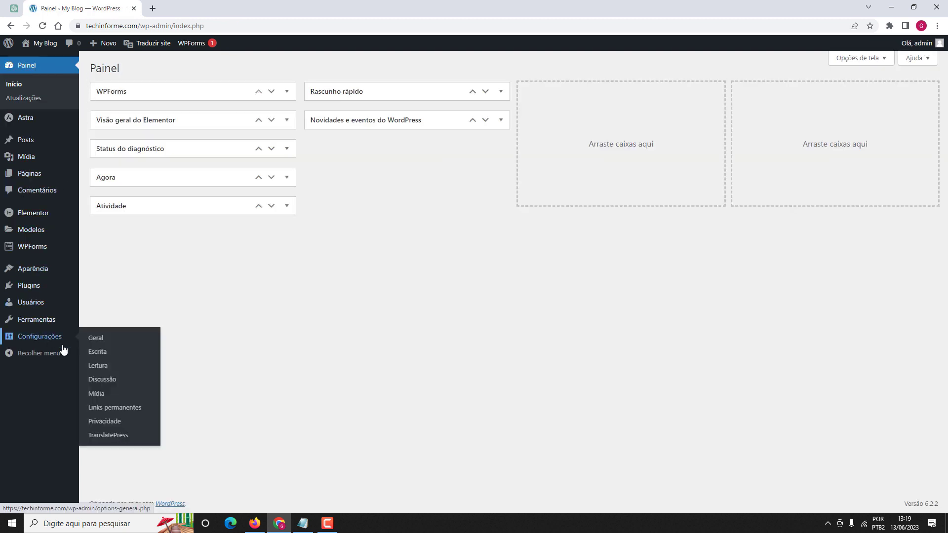
left_click(117, 438)
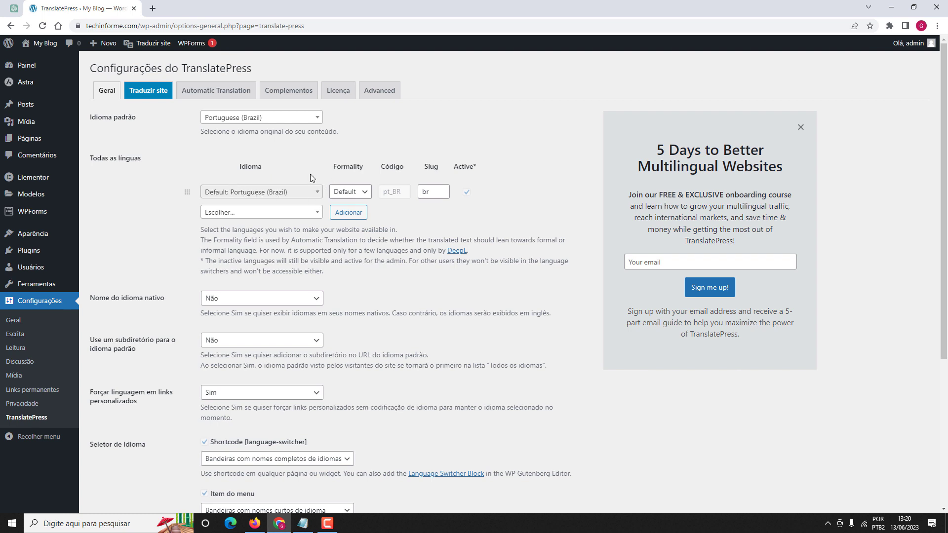
left_click(315, 212)
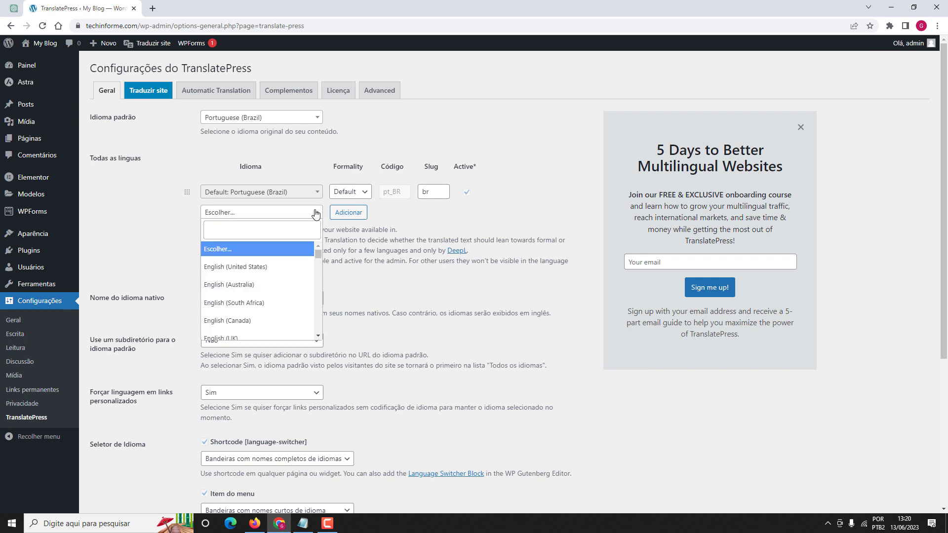
left_click(249, 268)
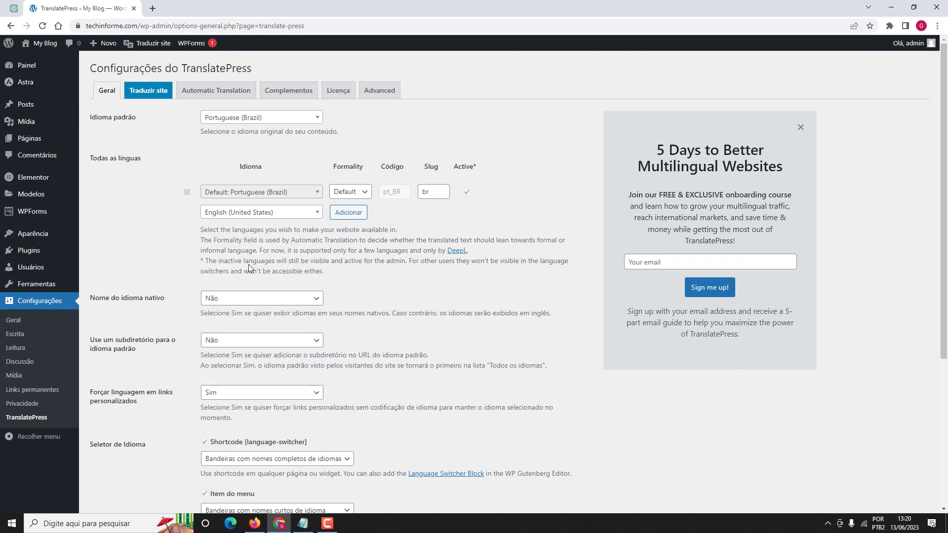
left_click(348, 212)
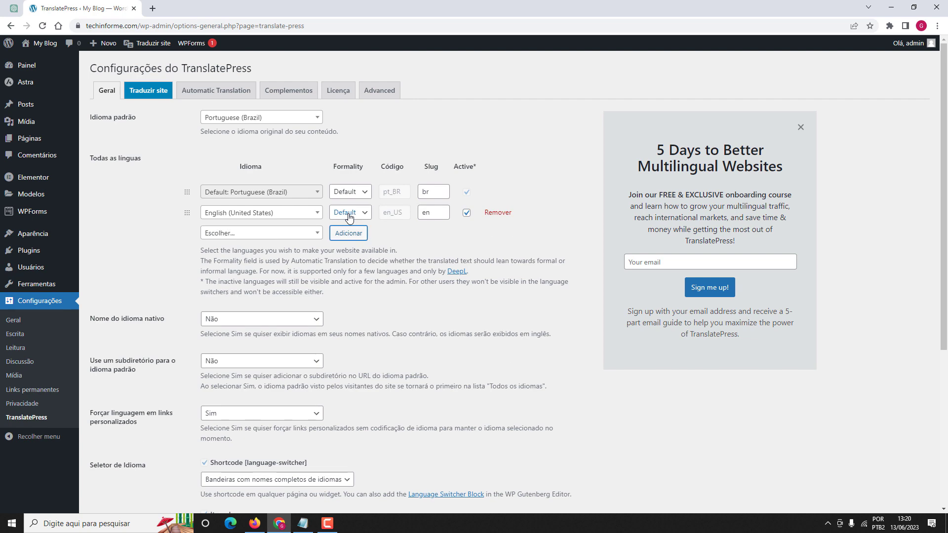
scroll(162, 246, "down", 5)
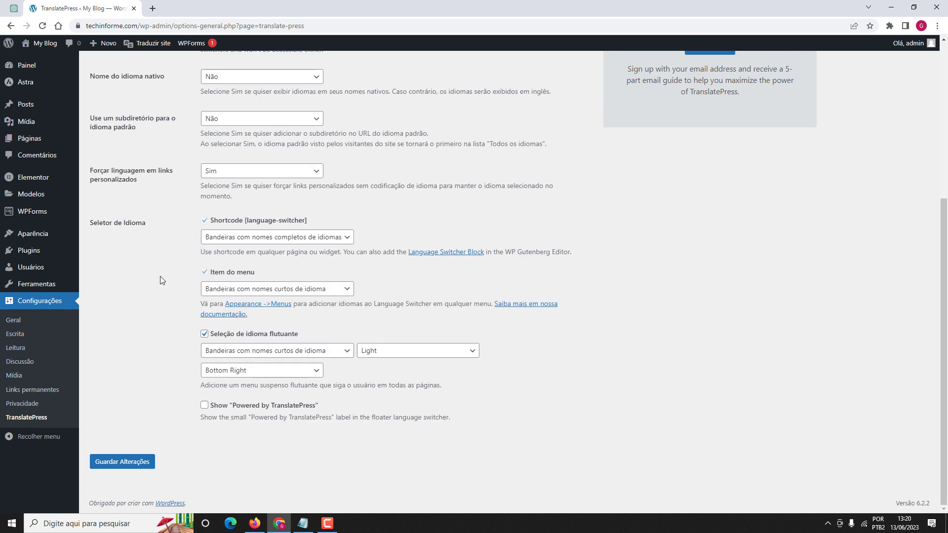
left_click(111, 464)
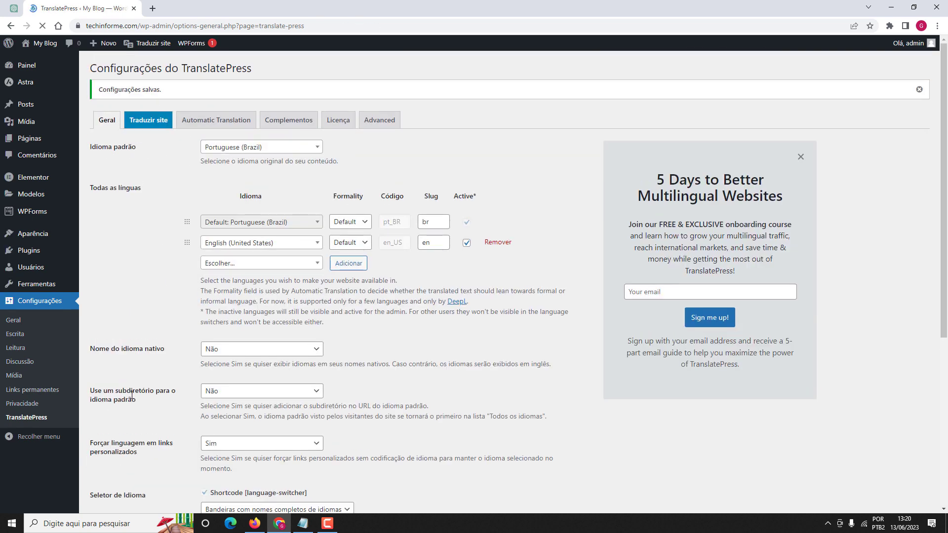
Step: Reload the site in Firefox and use the floating language switcher to change to EN and back to BR
left_click(252, 524)
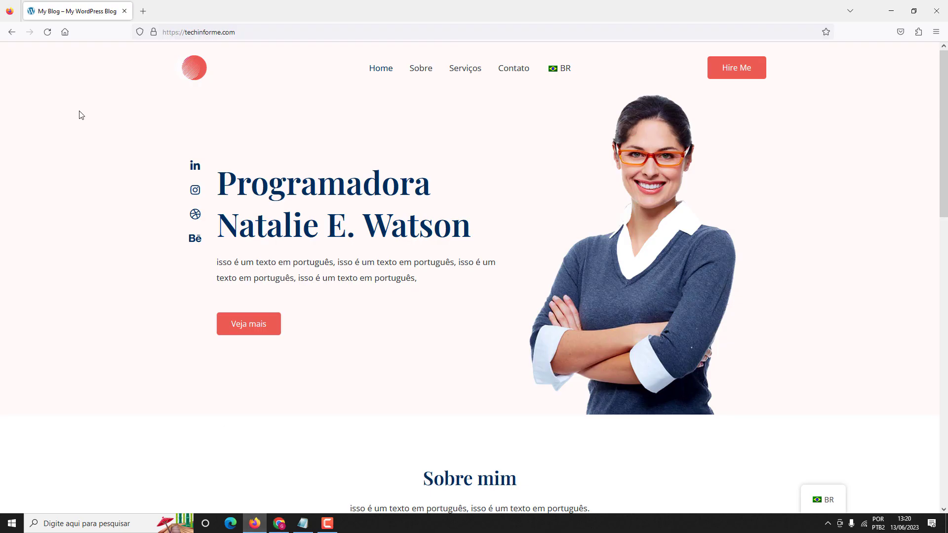
left_click(46, 31)
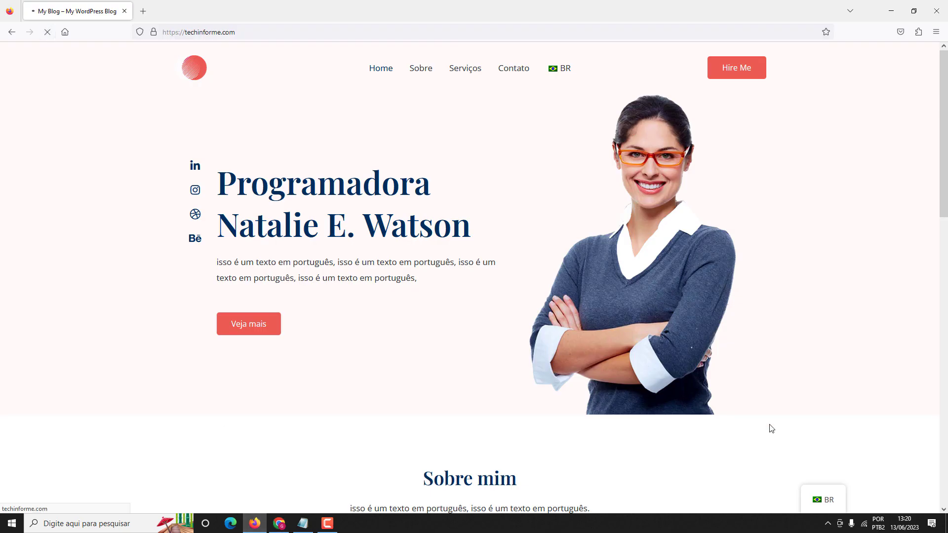
mouse_move(818, 501)
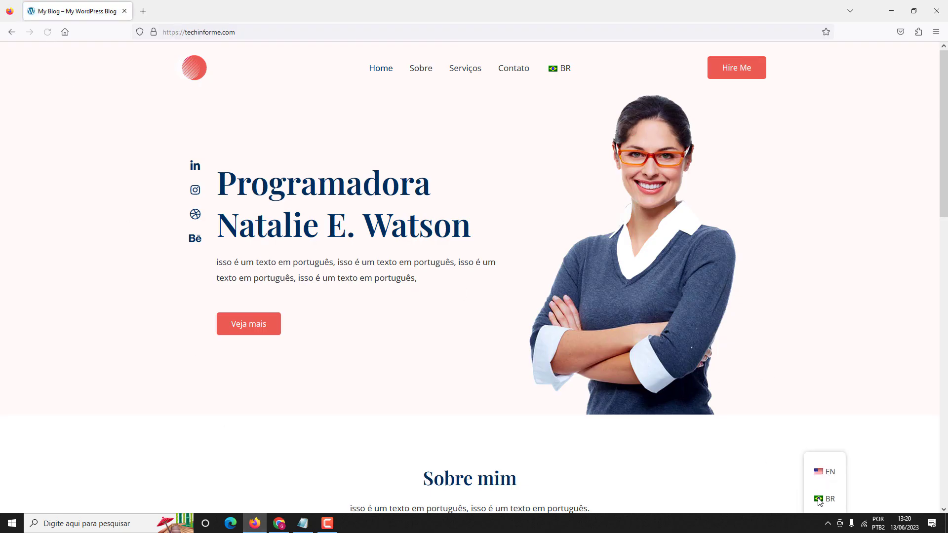
left_click(824, 471)
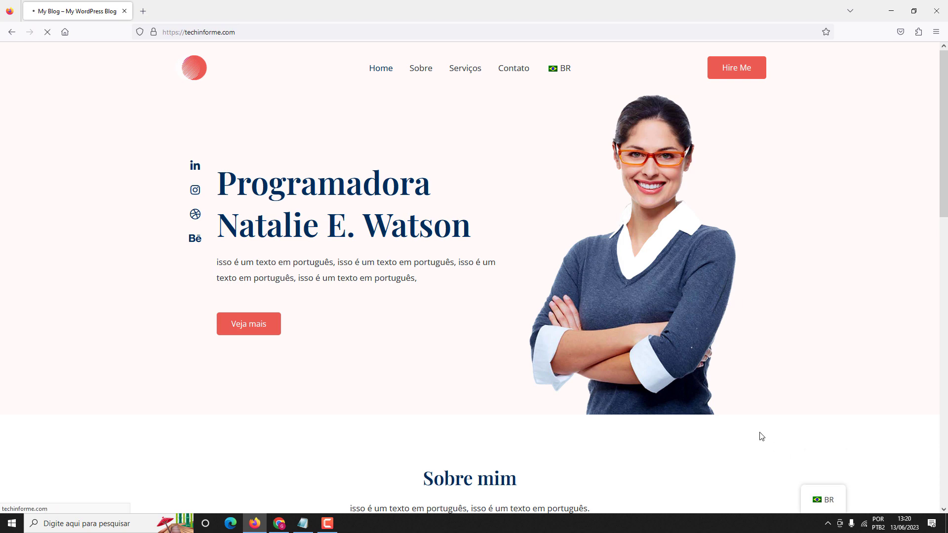
mouse_move(824, 499)
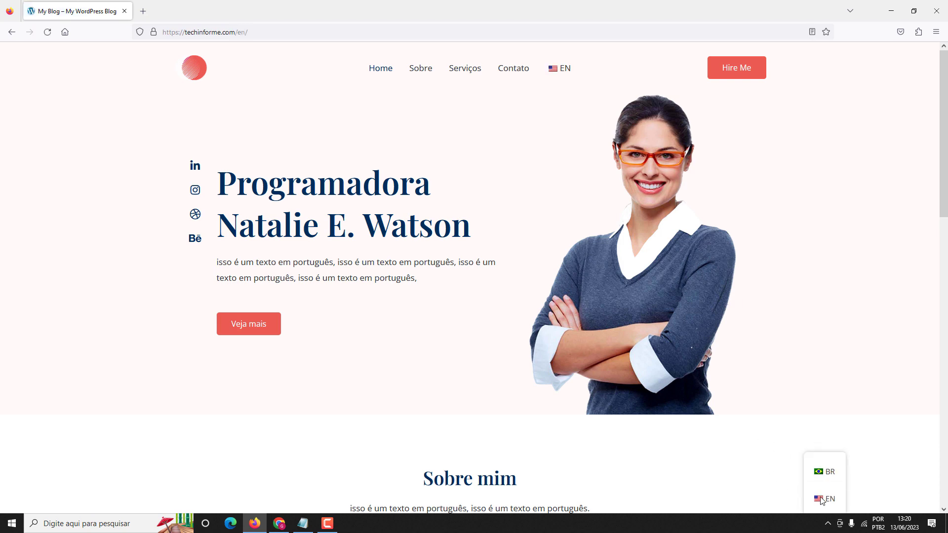
left_click(826, 482)
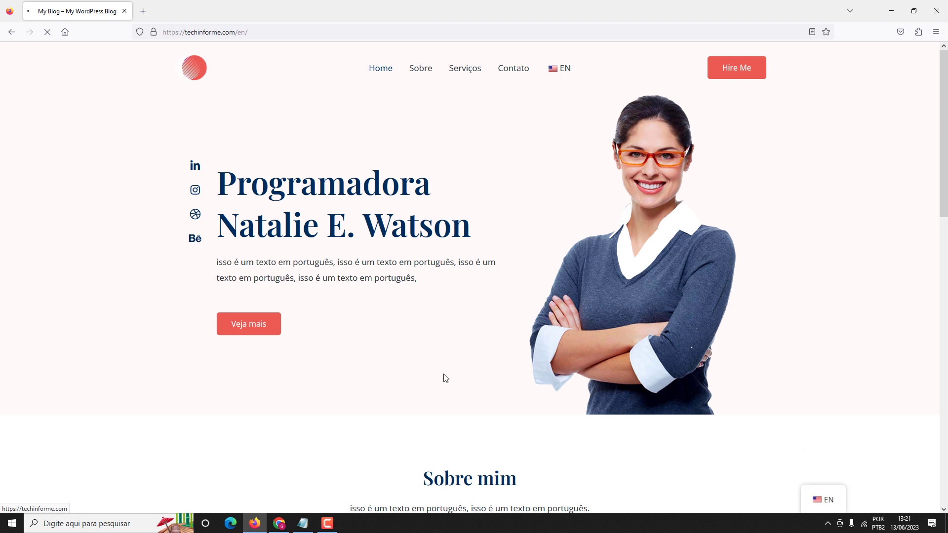
Step: In Chrome, replace the settings tab with the site's home page and open that page in the TranslatePress translation editor
left_click(279, 523)
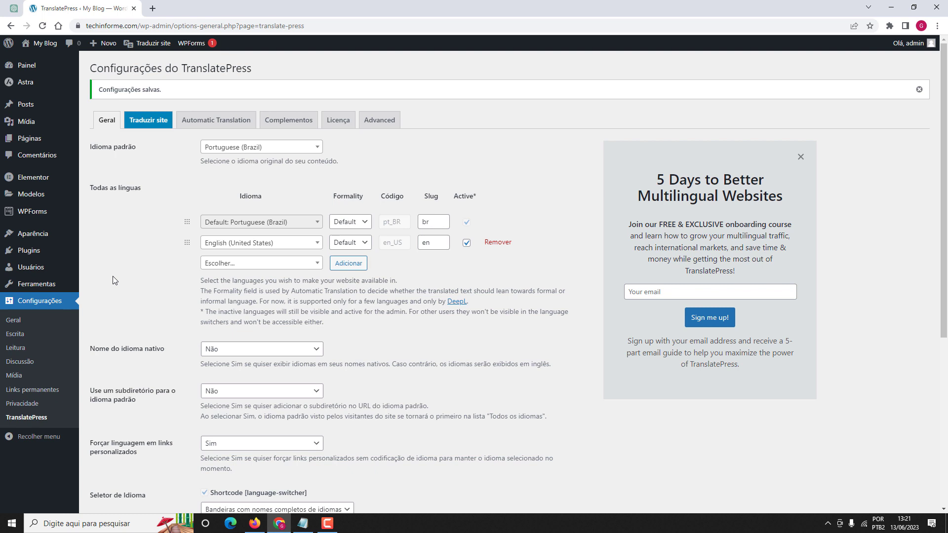
left_click(255, 523)
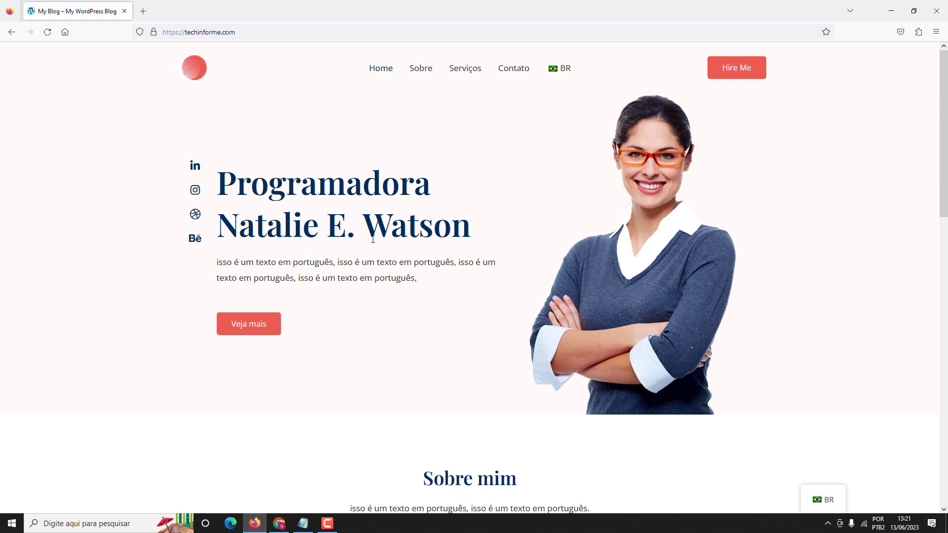
left_click(280, 523)
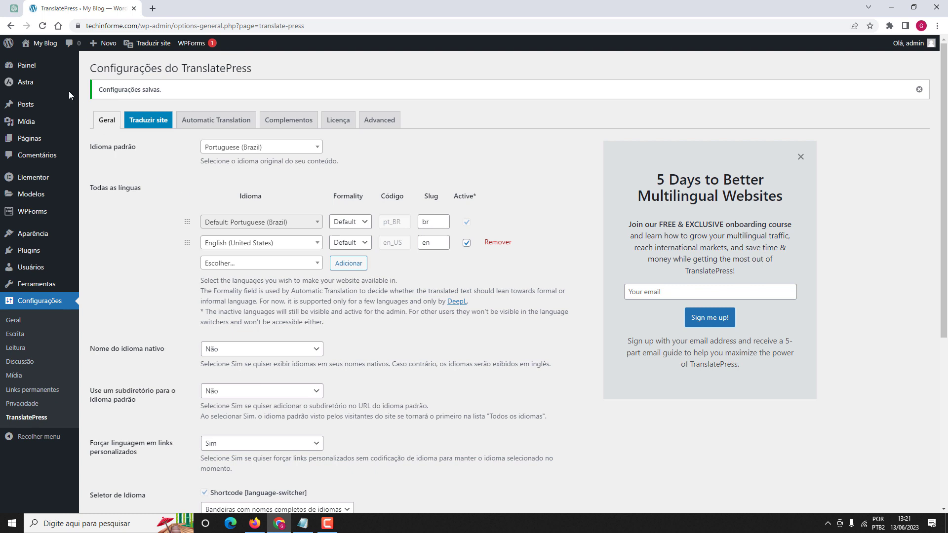
right_click(44, 62)
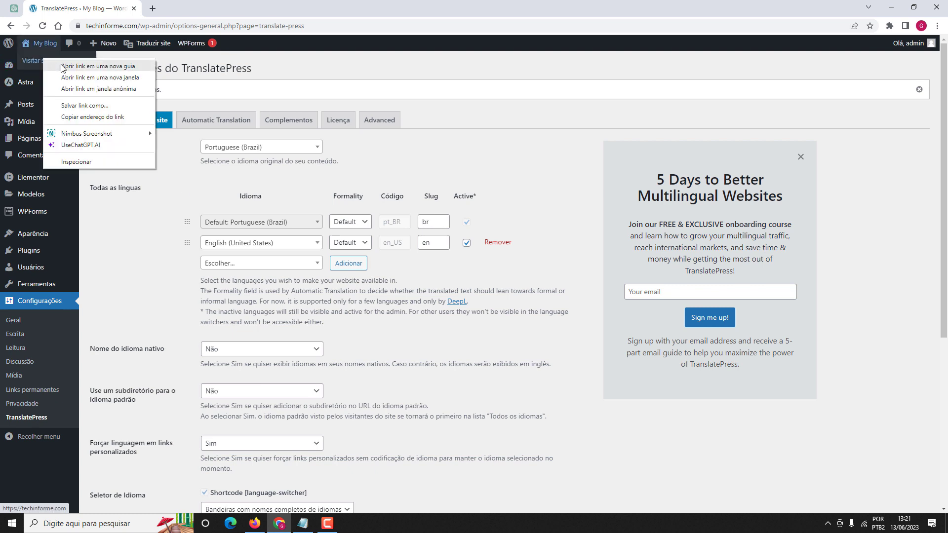
left_click(74, 68)
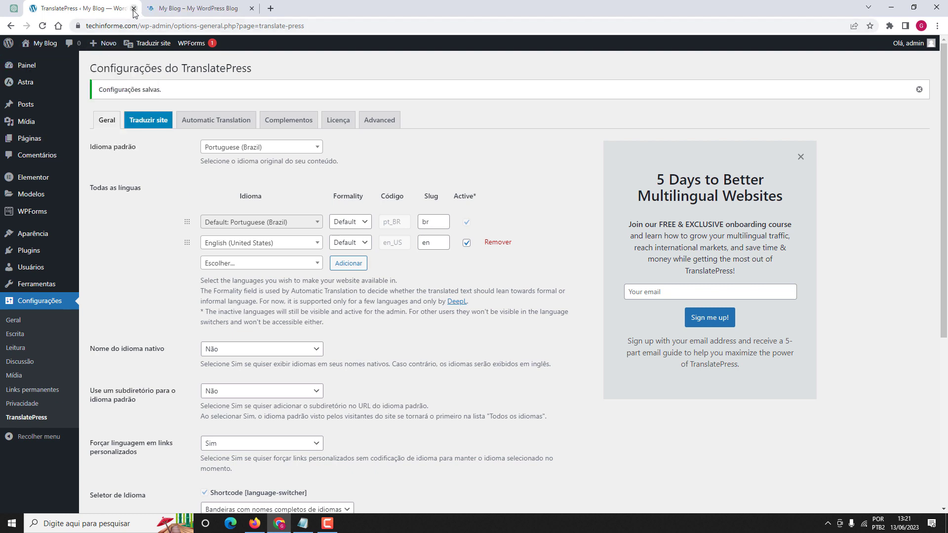
left_click(133, 8)
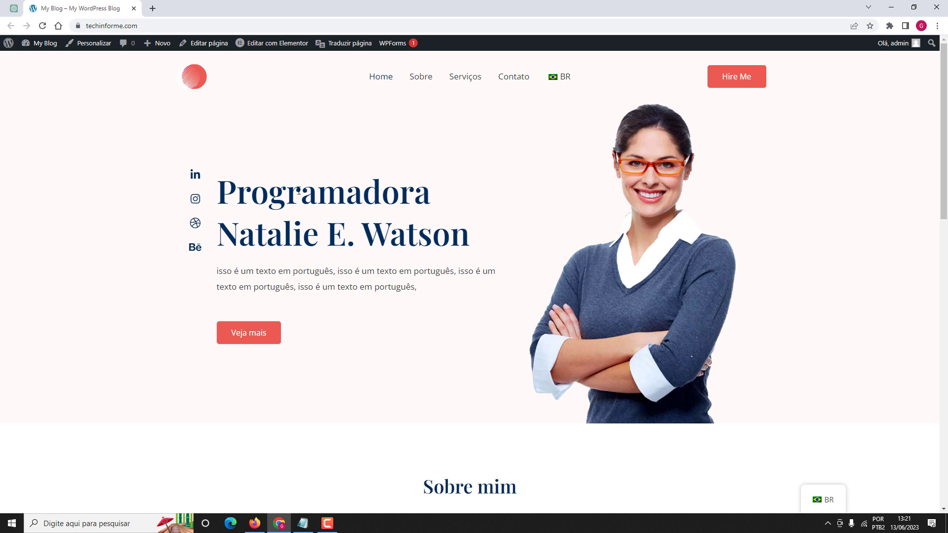
left_click(345, 46)
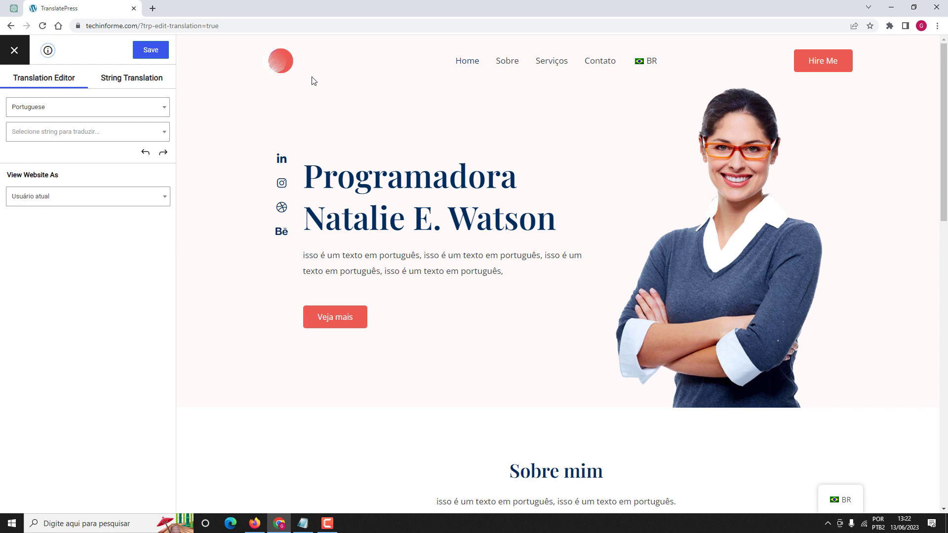
Step: Translate the hero heading Programadora into English as "Programmer" and save the translation
mouse_move(326, 180)
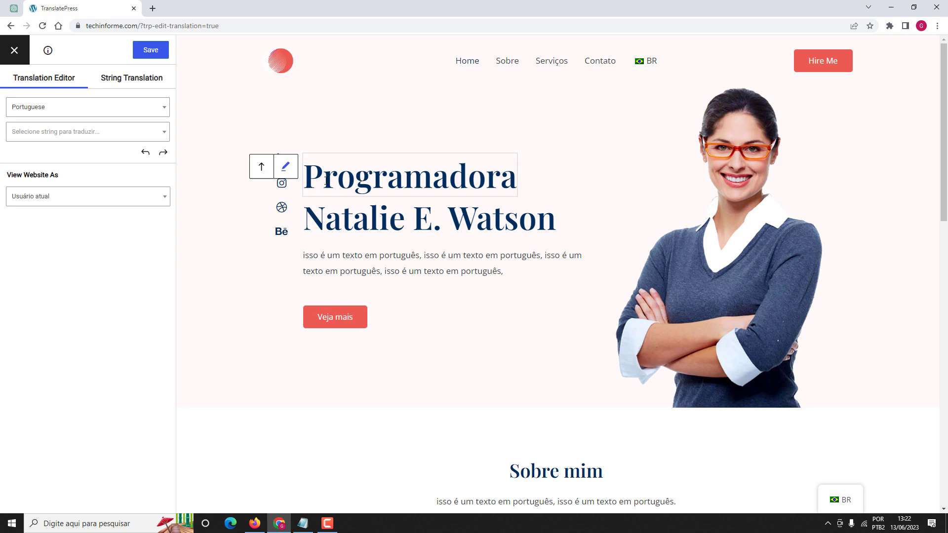
left_click(285, 168)
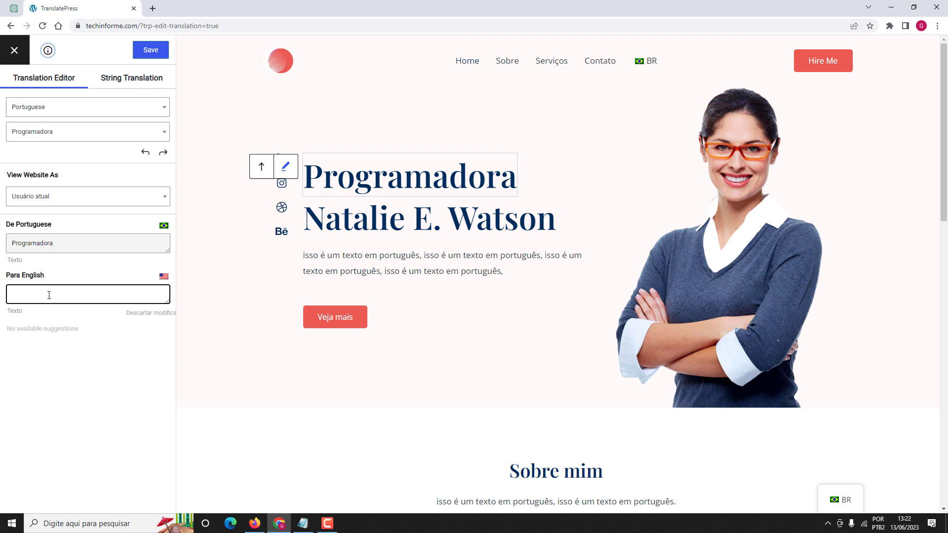
type("Programmer")
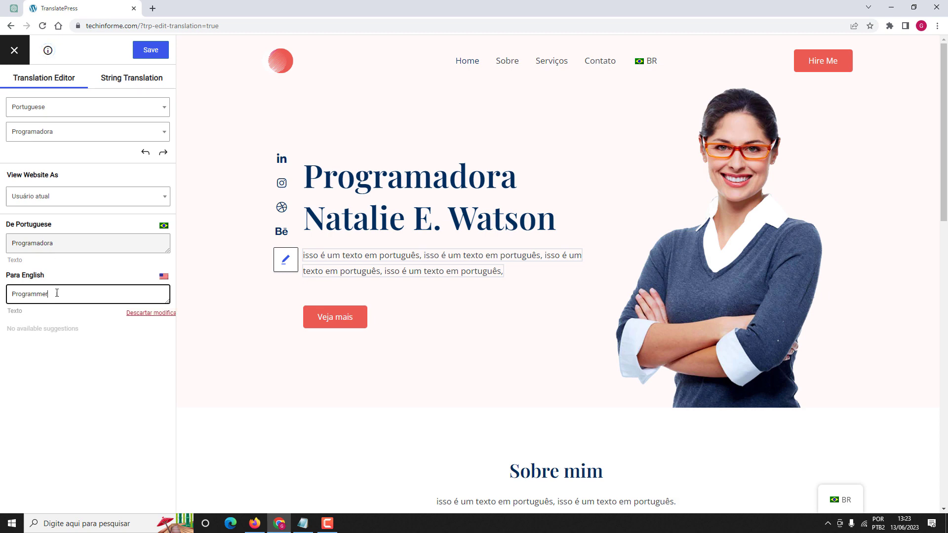
left_click(150, 54)
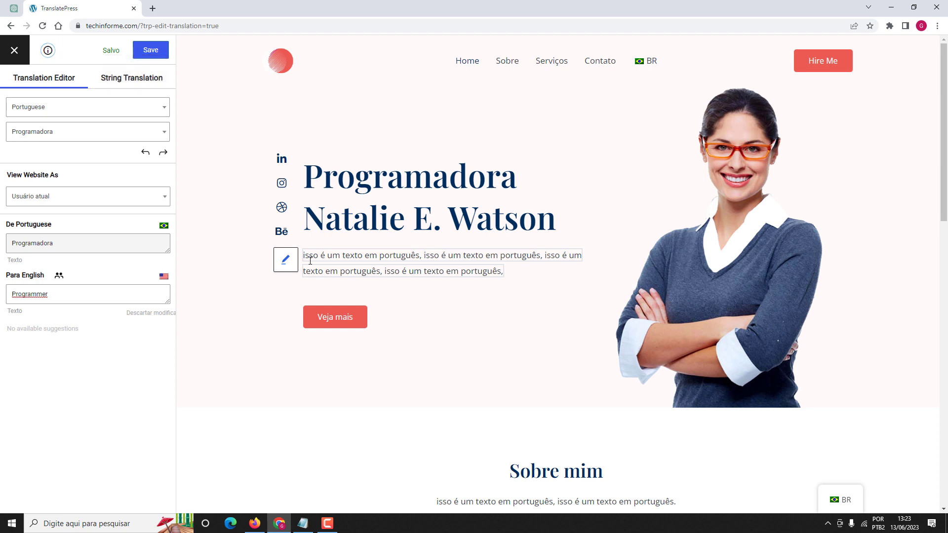
Step: Translate the hero paragraph into English as "This is an English text," repeated three times, and save the translation
left_click(292, 264)
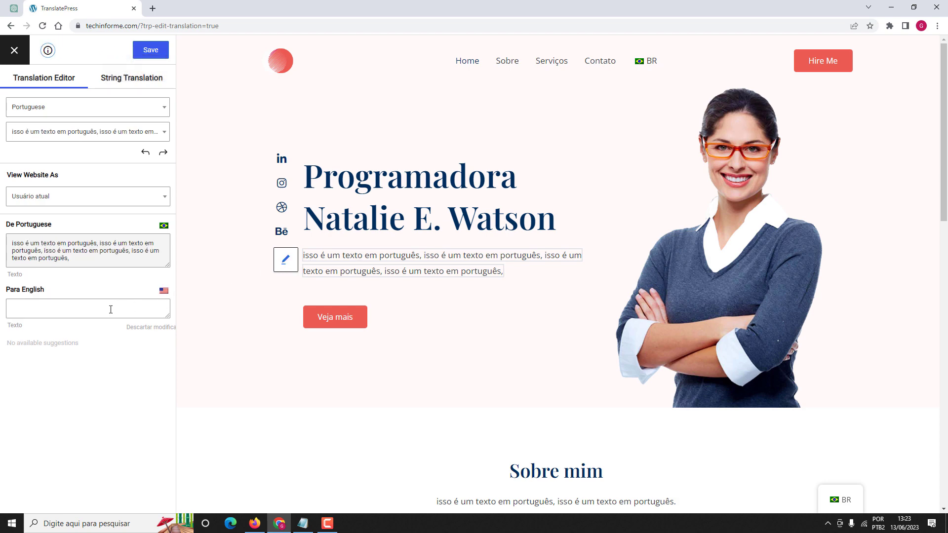
left_click(87, 307)
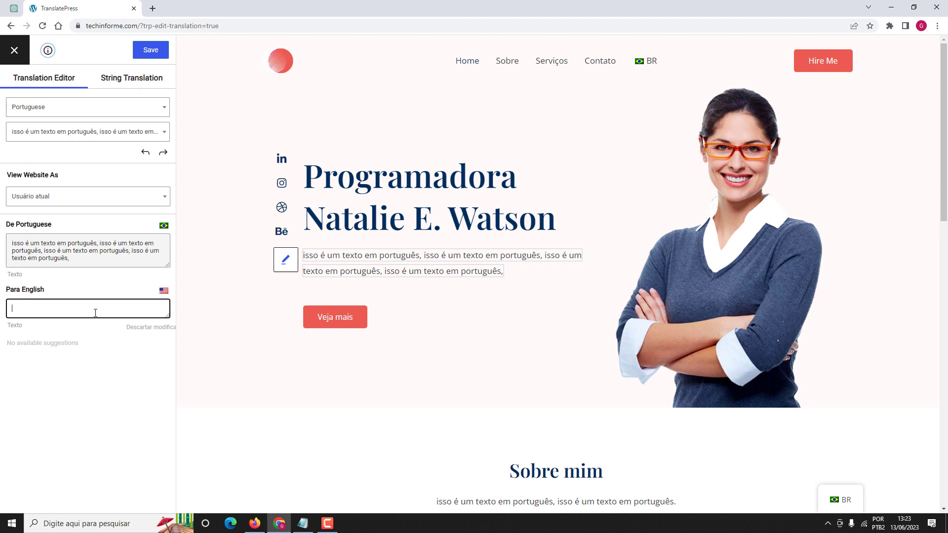
type("This is an English text.")
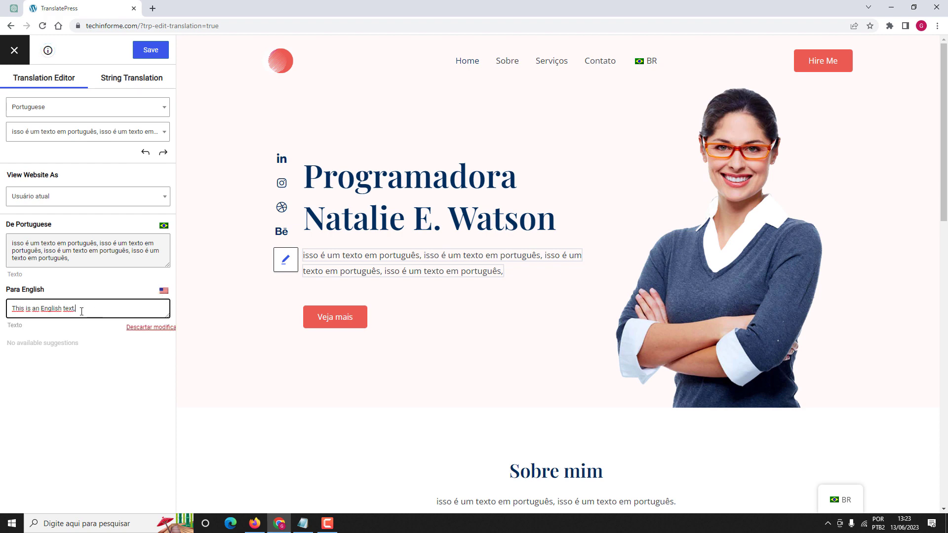
type("This is an English text.")
type("This is an English text.")
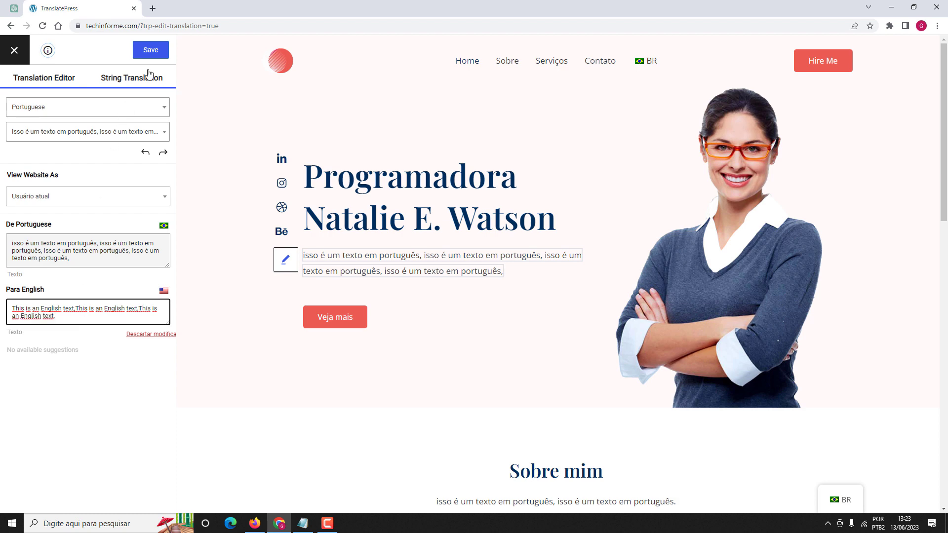
left_click(154, 53)
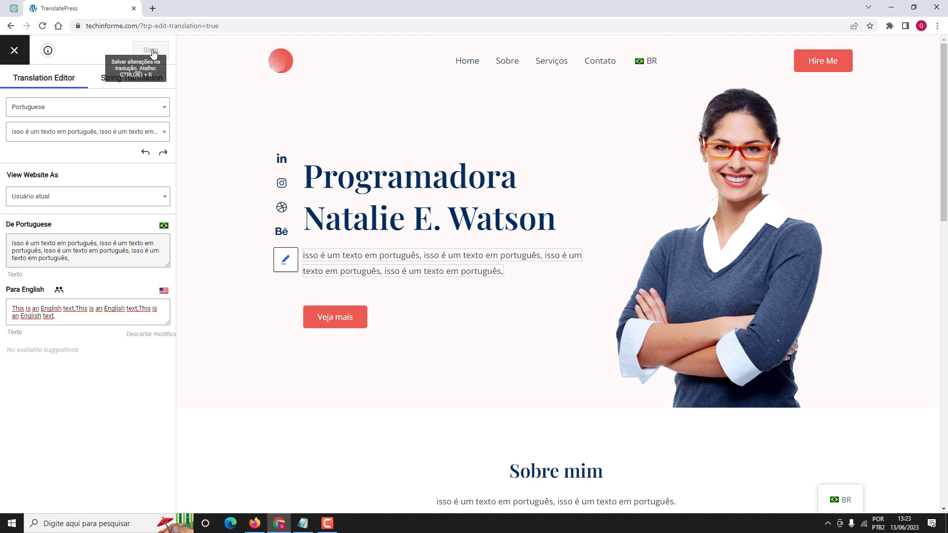
Step: Reload the site in Firefox, switch it to EN with the floating language switcher, and check the translated heading and paragraph
left_click(255, 523)
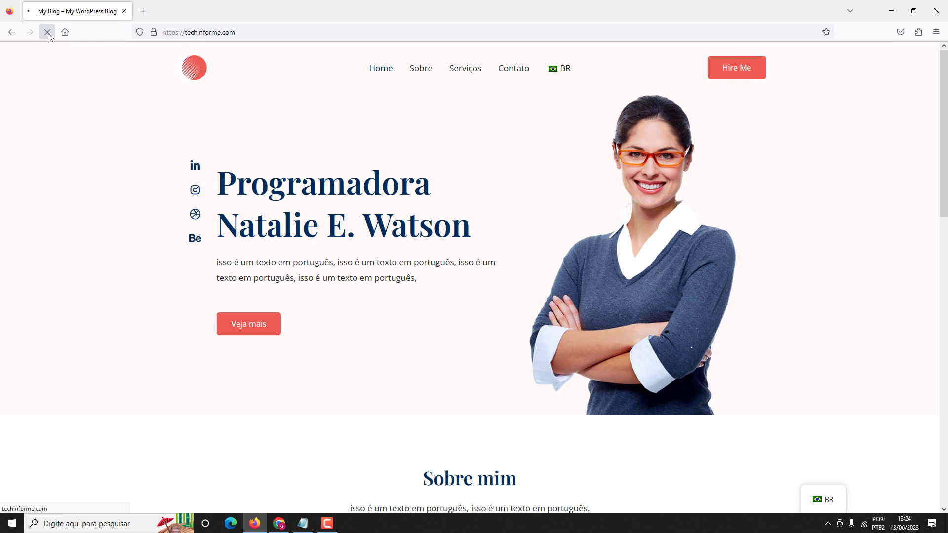
left_click(48, 33)
mouse_move(823, 500)
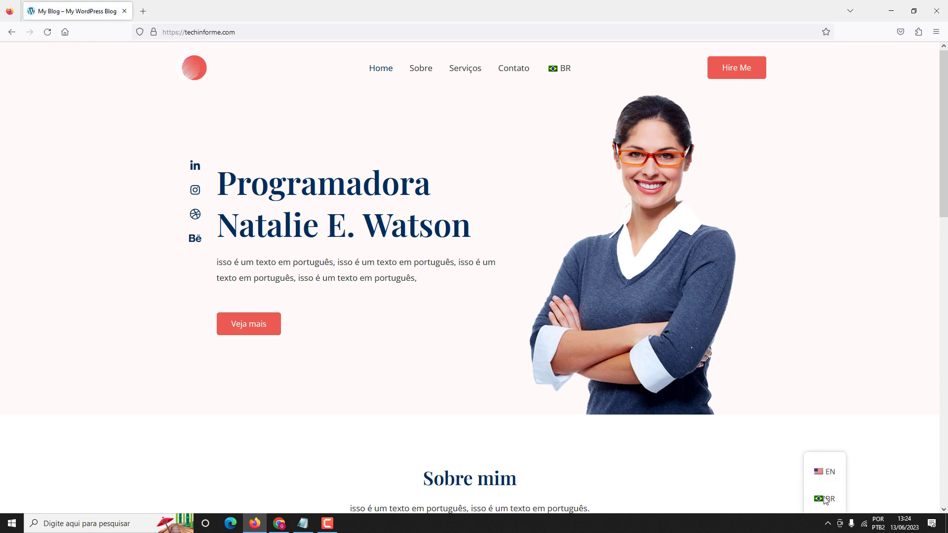
left_click(825, 478)
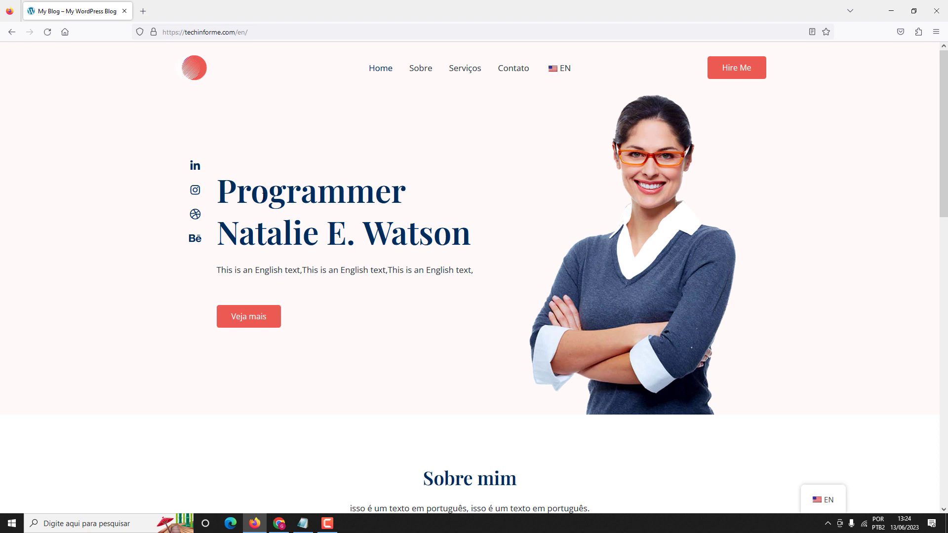
mouse_move(218, 271)
left_mouse_down()
mouse_move(426, 272)
mouse_move(226, 278)
left_mouse_up()
left_click(461, 273)
left_click(227, 280)
Step: Back in Chrome's translation editor, translate the menu item Sobre into English as "About" and save the translation
left_click(282, 525)
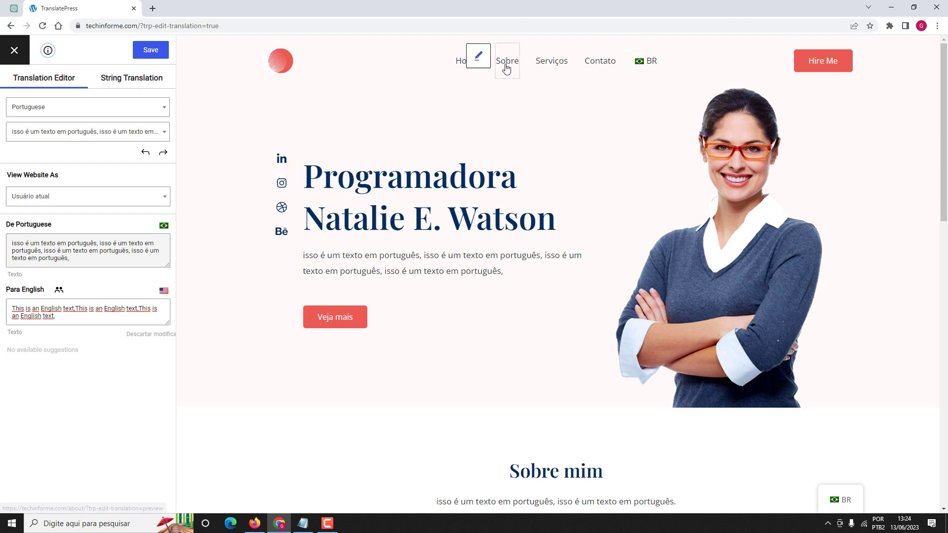
left_click(483, 59)
left_click(119, 293)
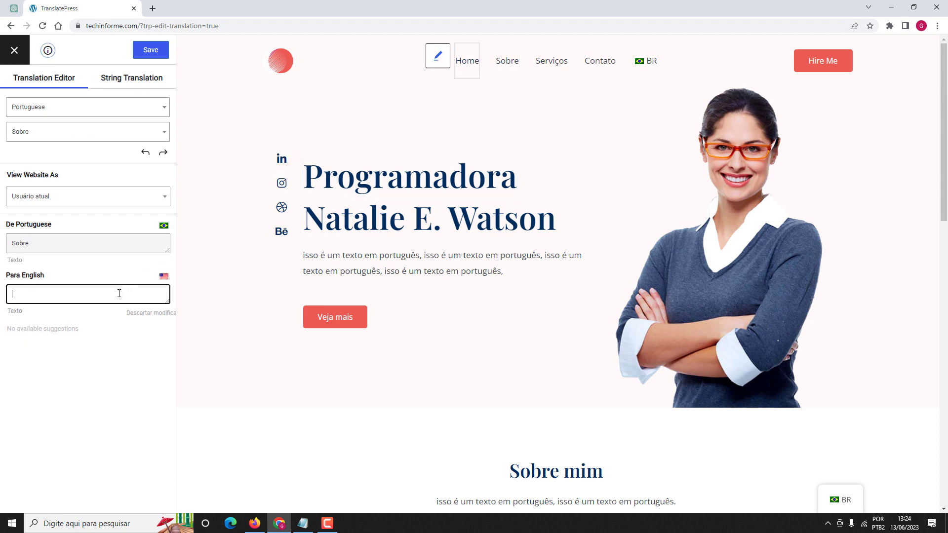
type("About")
left_click(158, 57)
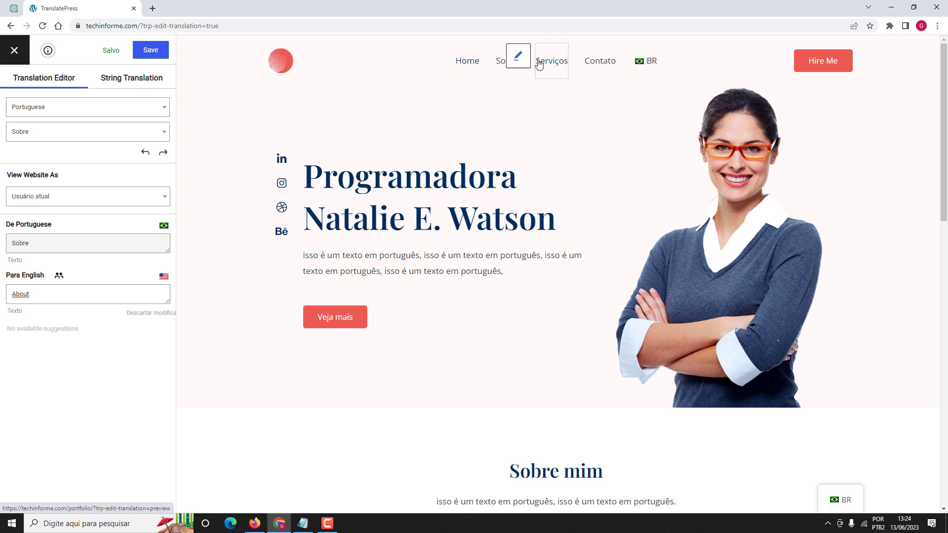
Step: Translate the menu item Serviços into English as "Services" and save the translation
left_click(524, 60)
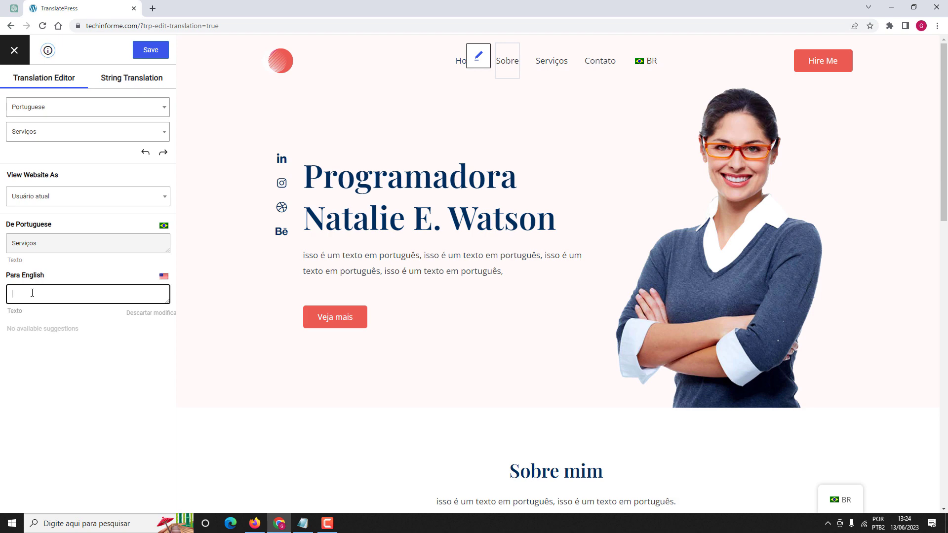
type("Services")
key("alt+j")
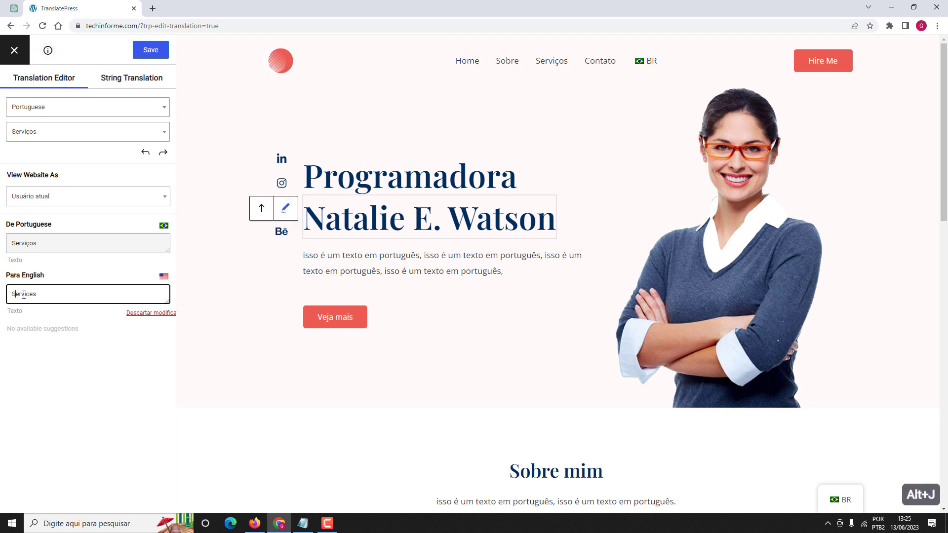
left_click(150, 52)
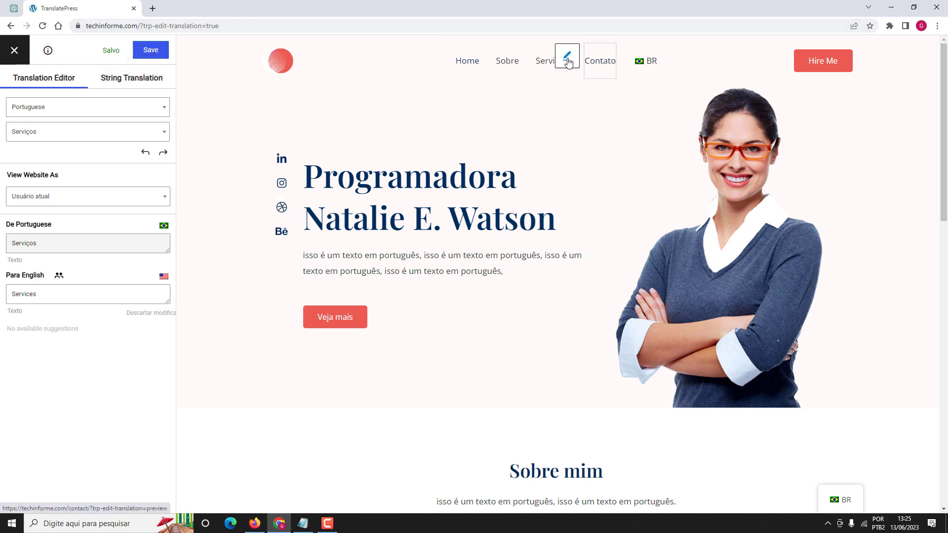
Step: Translate the menu item Contato into English as "Contact" and save the translation
left_click(567, 60)
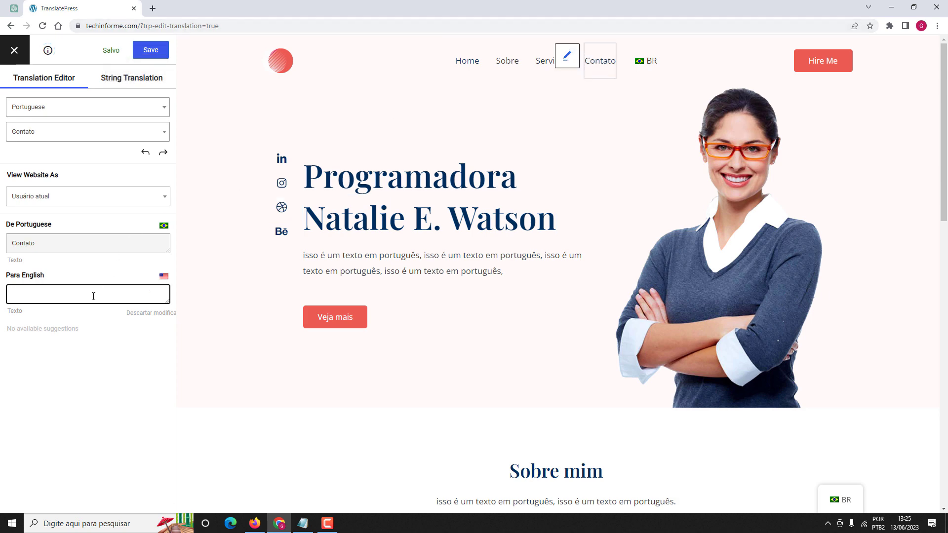
type("Contact")
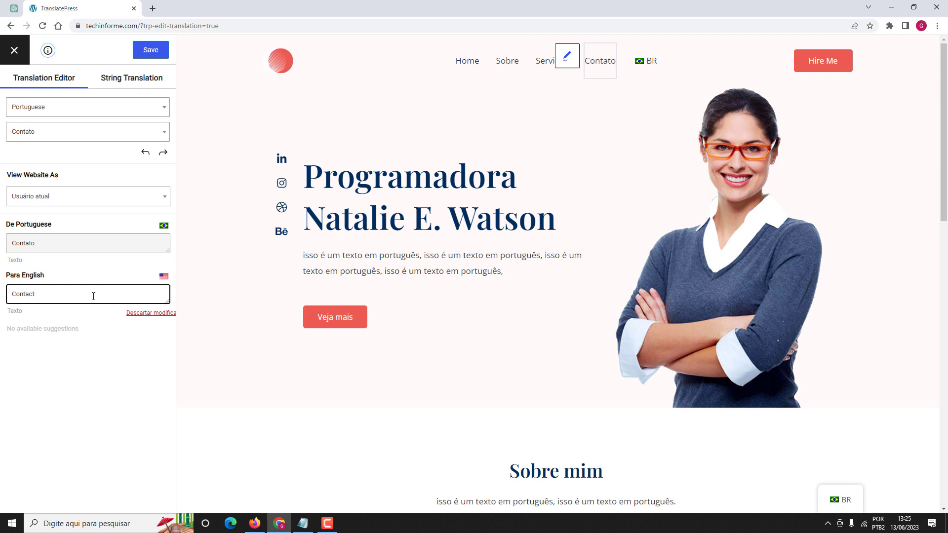
left_click(148, 54)
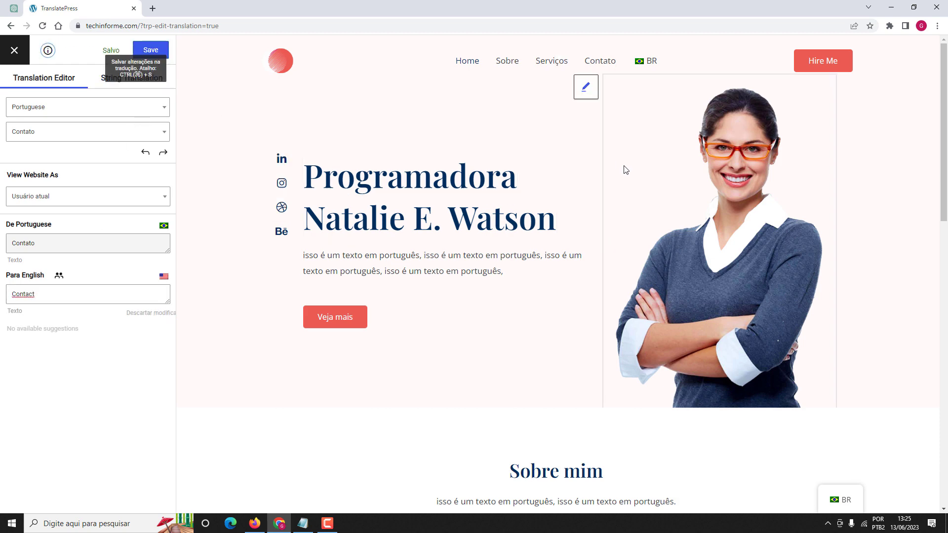
Step: Set the English translation of the header's Hire Me button to "contact" and save it
mouse_move(822, 63)
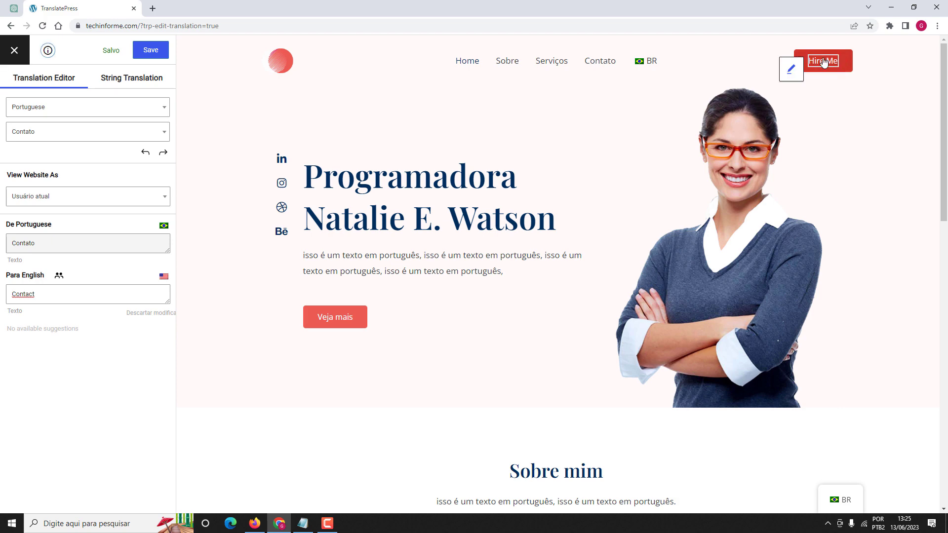
left_click(791, 69)
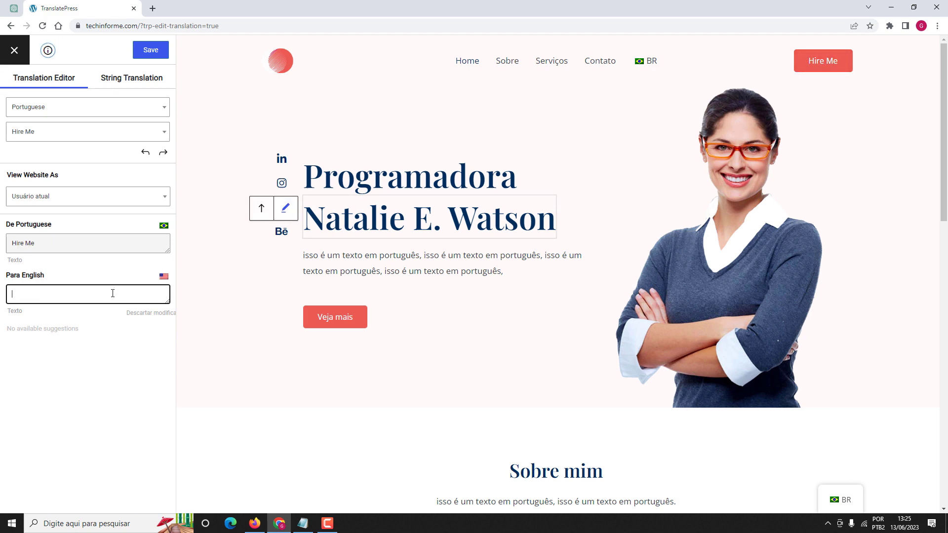
type("contact")
left_click(151, 53)
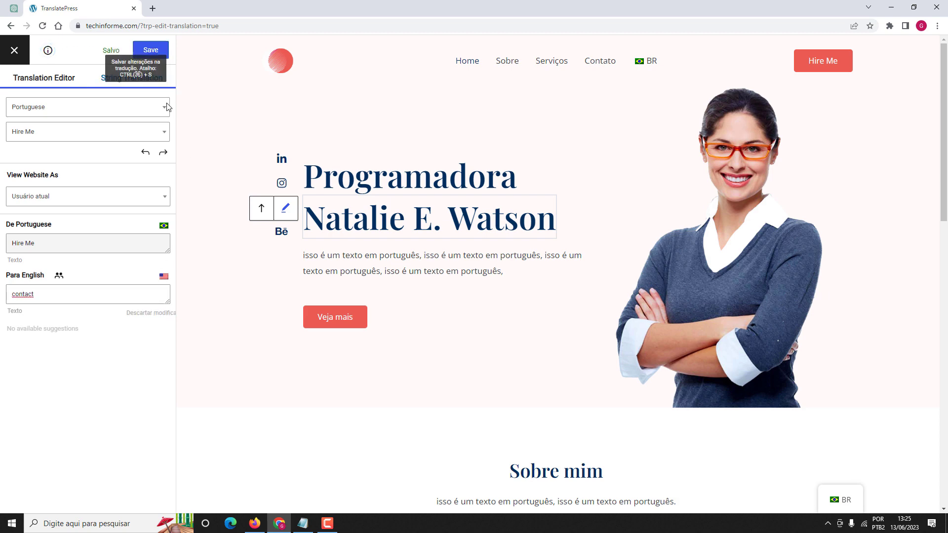
Step: Translate the hero's Veja mais button into English as "See More", save it, and reload the English page in Firefox to check the translations
mouse_move(339, 321)
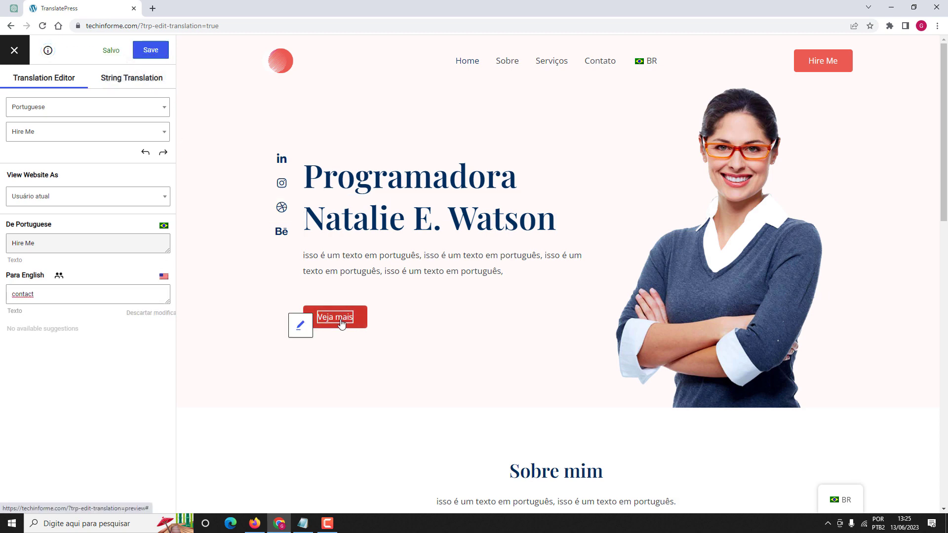
left_click(299, 324)
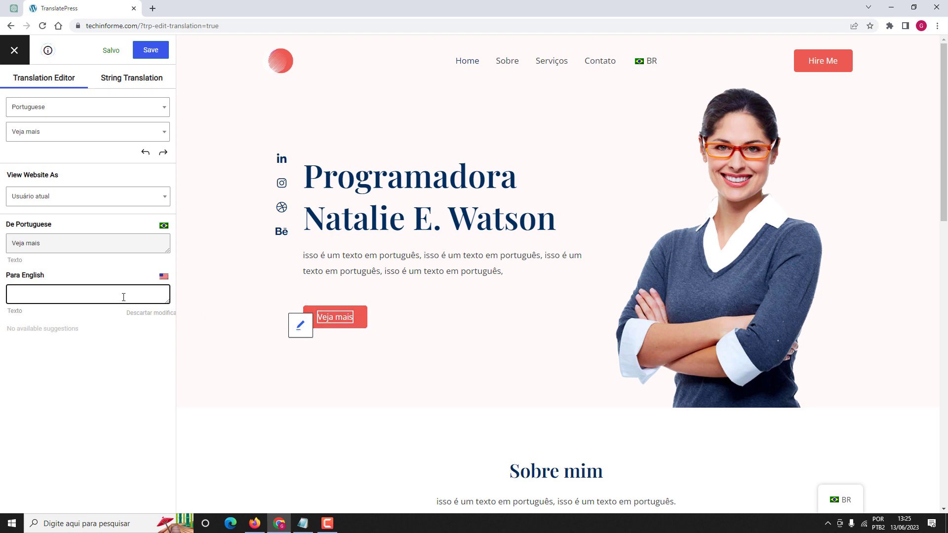
type("See More")
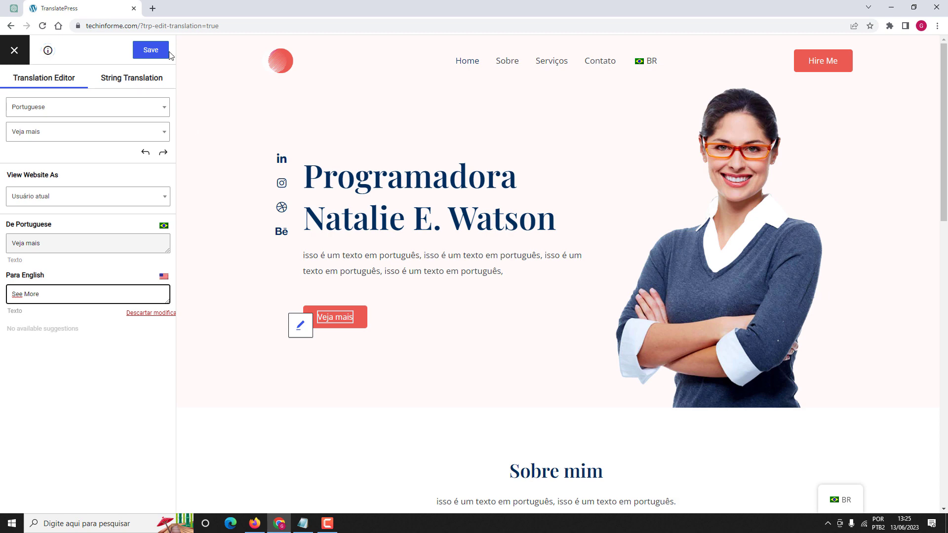
left_click(149, 54)
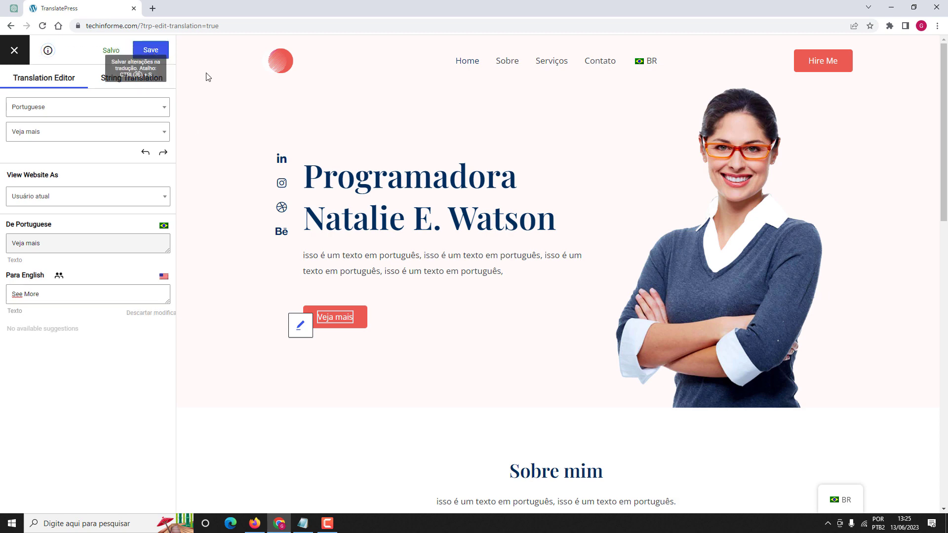
left_click(254, 523)
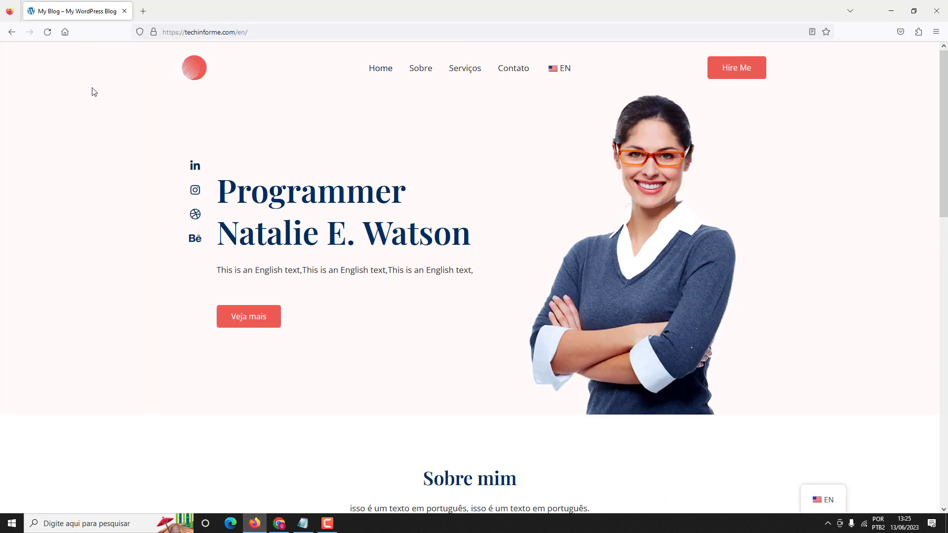
left_click(48, 32)
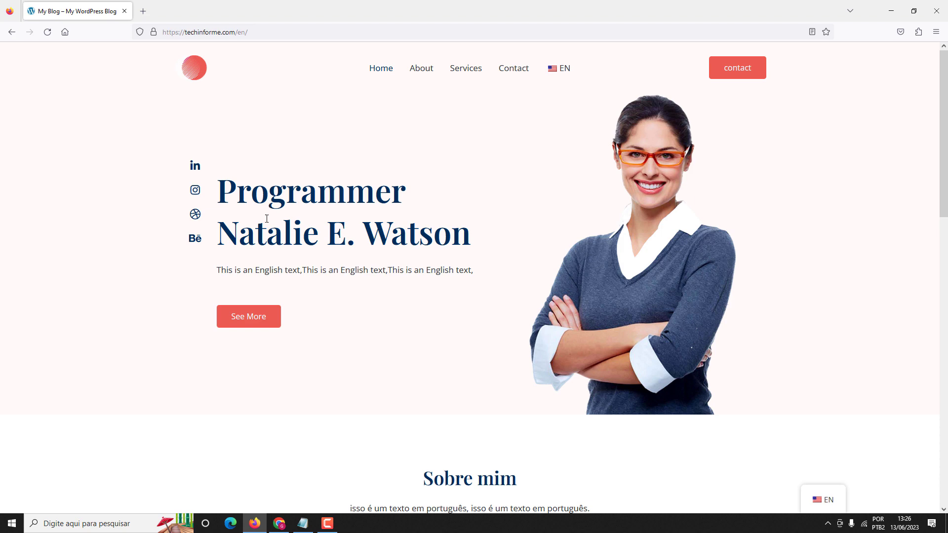
Step: In Chrome, upload homem-kadence.png as the English version of the hero image and save the translation
left_click(279, 524)
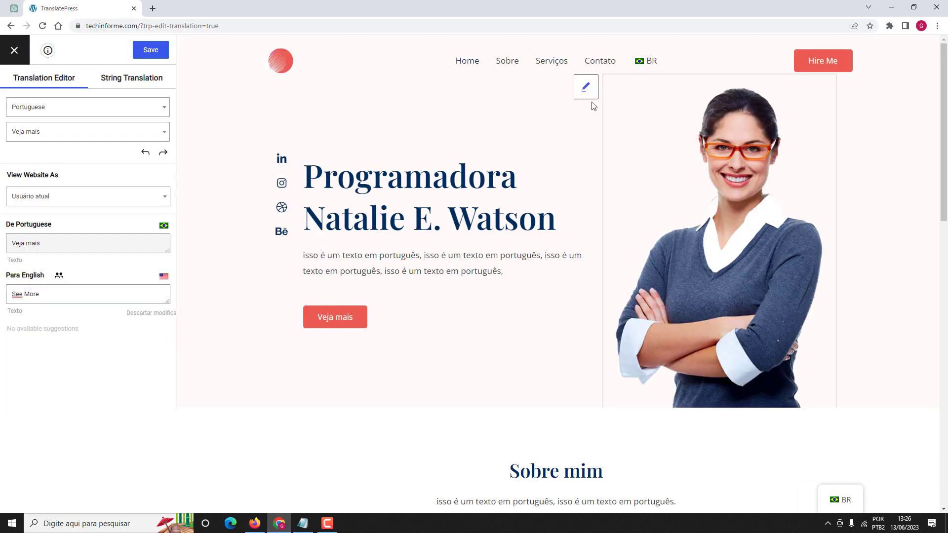
left_click(587, 90)
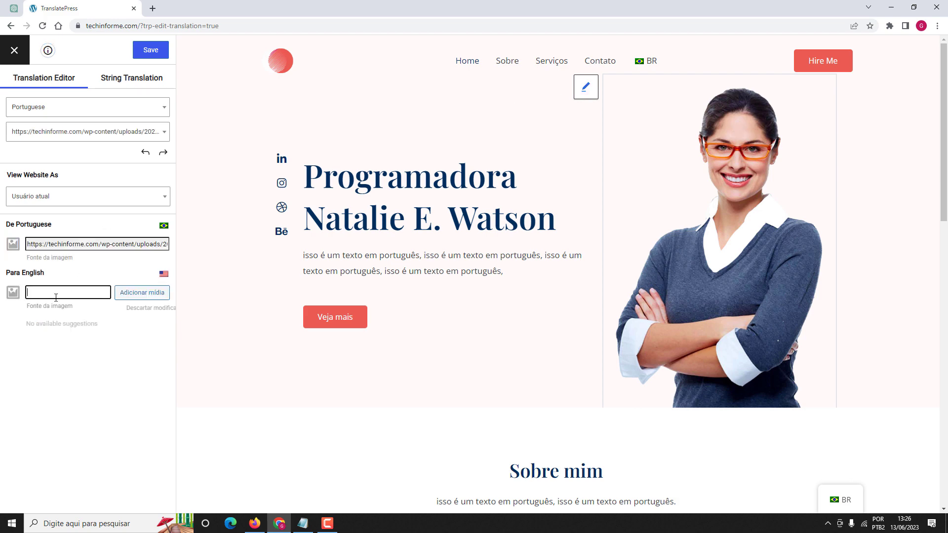
left_click(125, 295)
left_click(46, 83)
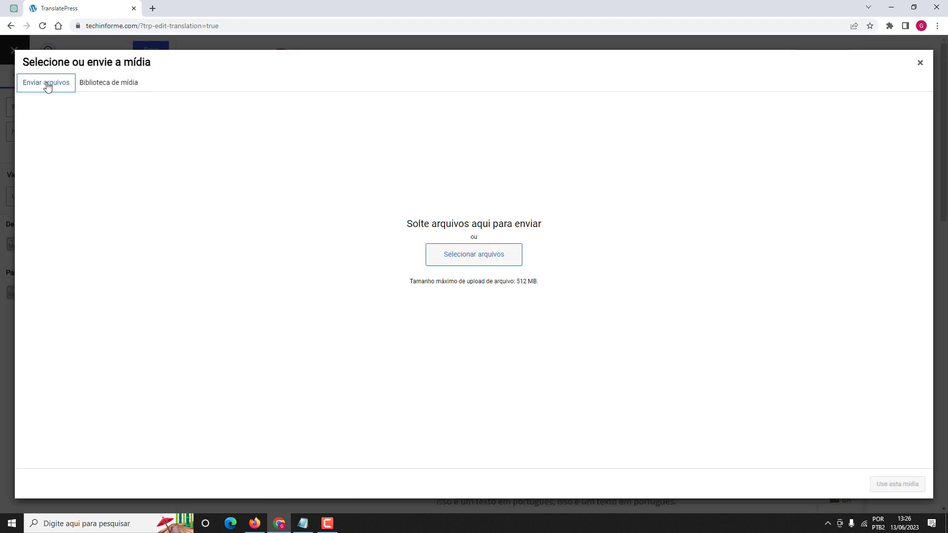
left_click(473, 259)
left_click(330, 223)
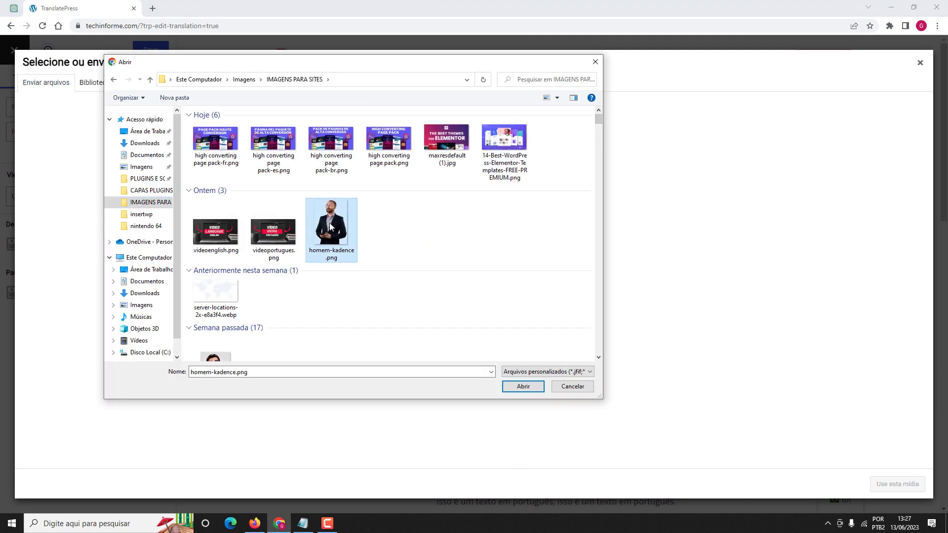
left_click(526, 386)
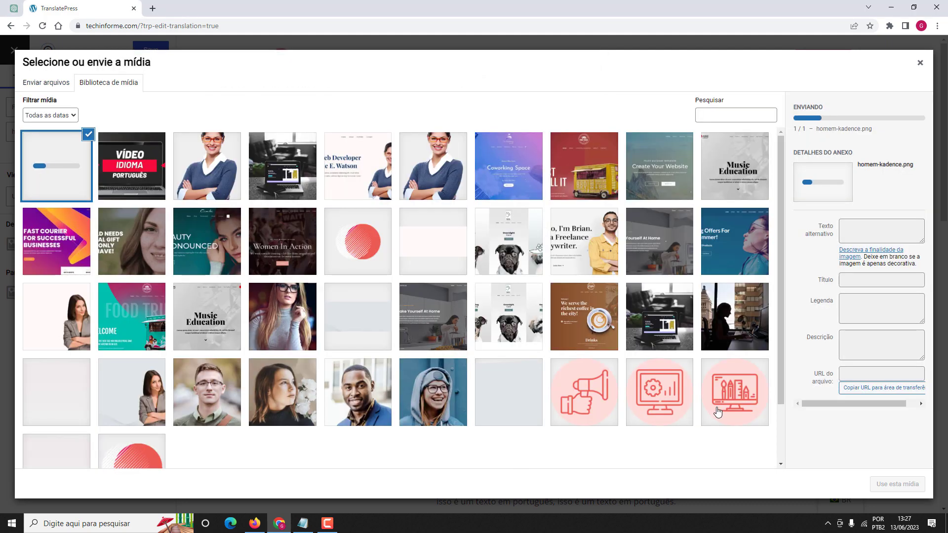
left_click(887, 486)
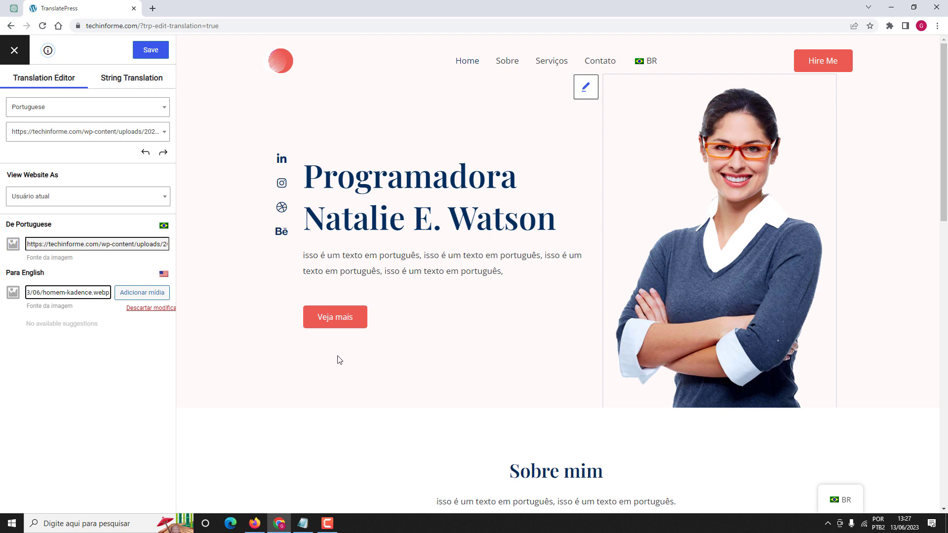
left_click(150, 51)
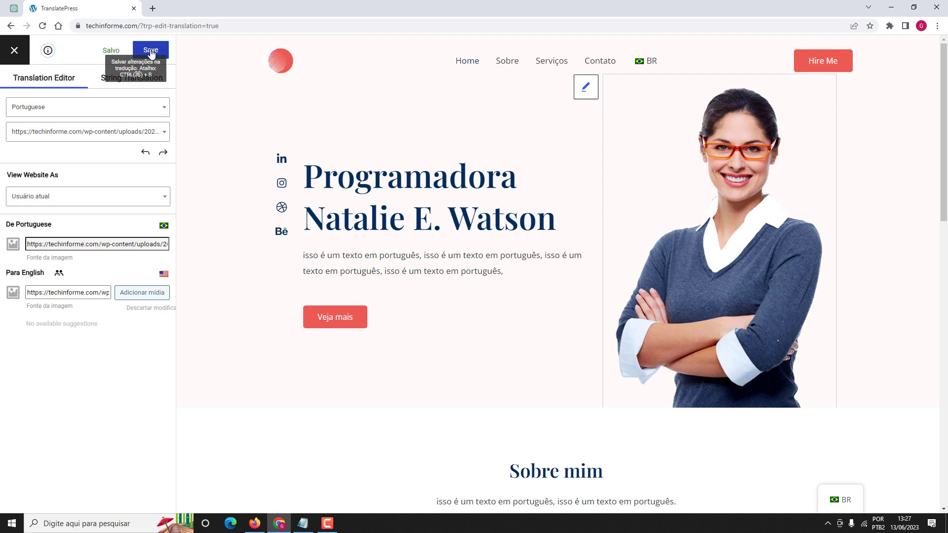
Step: Reload the English page in Firefox and switch it to BR with the floating language switcher to compare the hero images
left_click(254, 523)
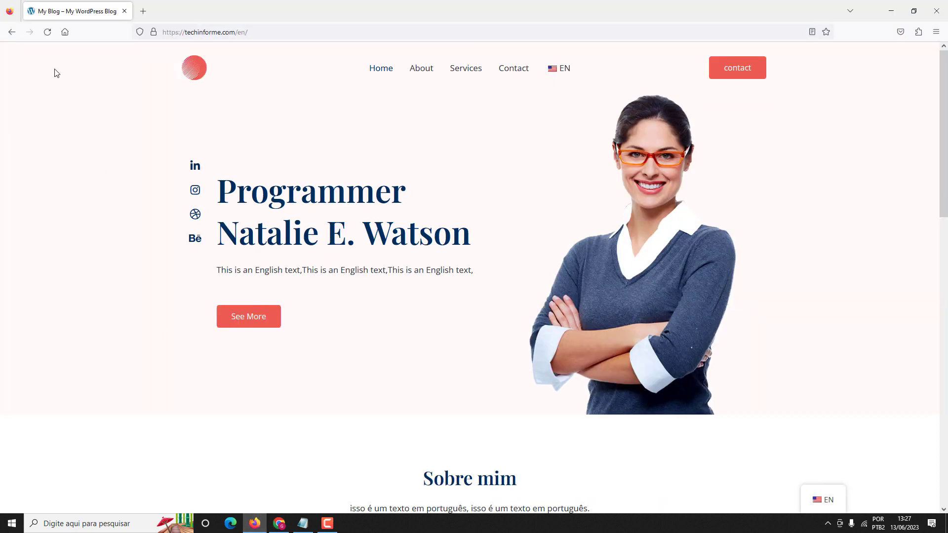
left_click(48, 38)
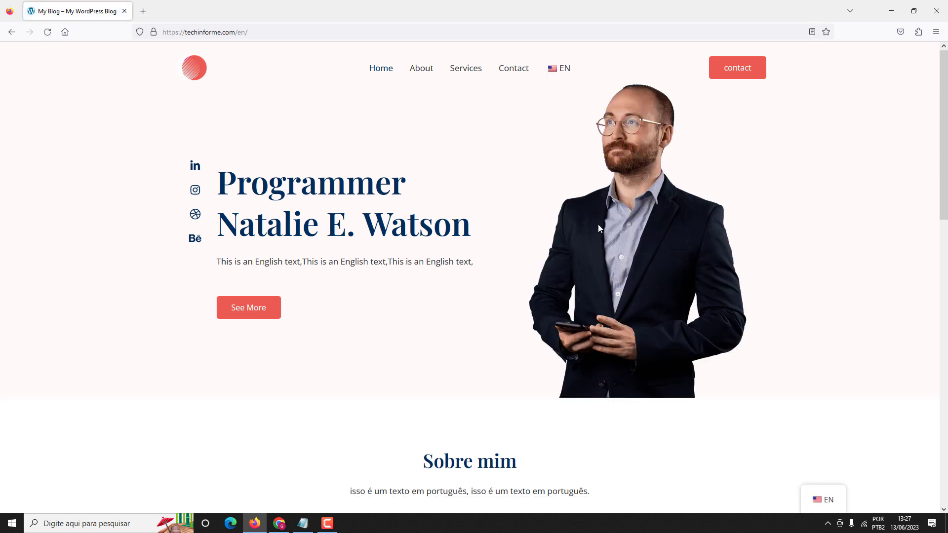
mouse_move(824, 501)
left_click(821, 474)
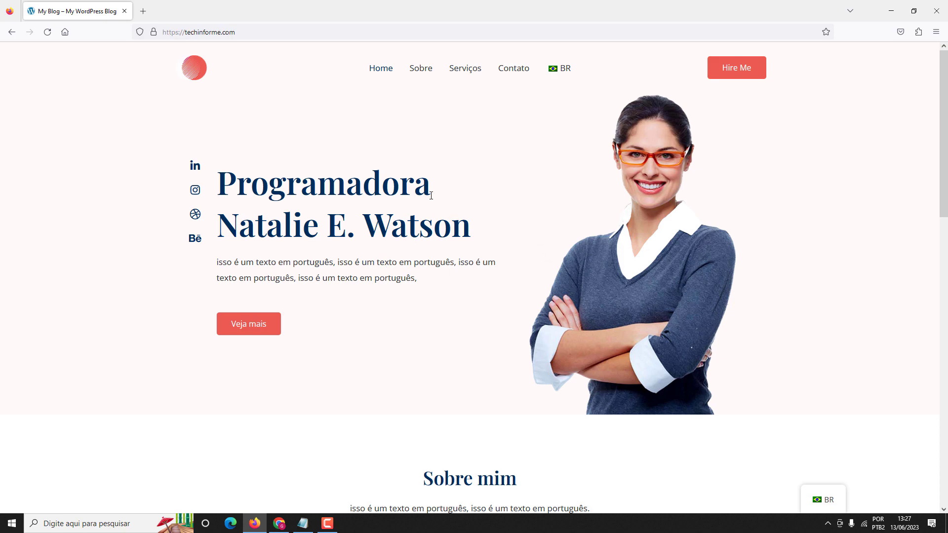
Step: Look through the Portuguese home page down to the Vídeo em português section
scroll(431, 196, "down", 9)
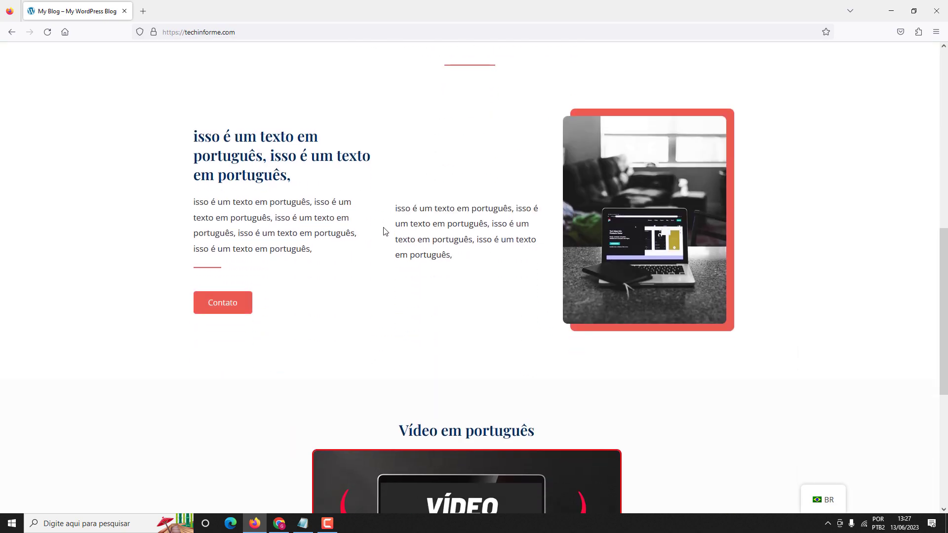
scroll(376, 241, "up", 5)
scroll(376, 242, "down", 7)
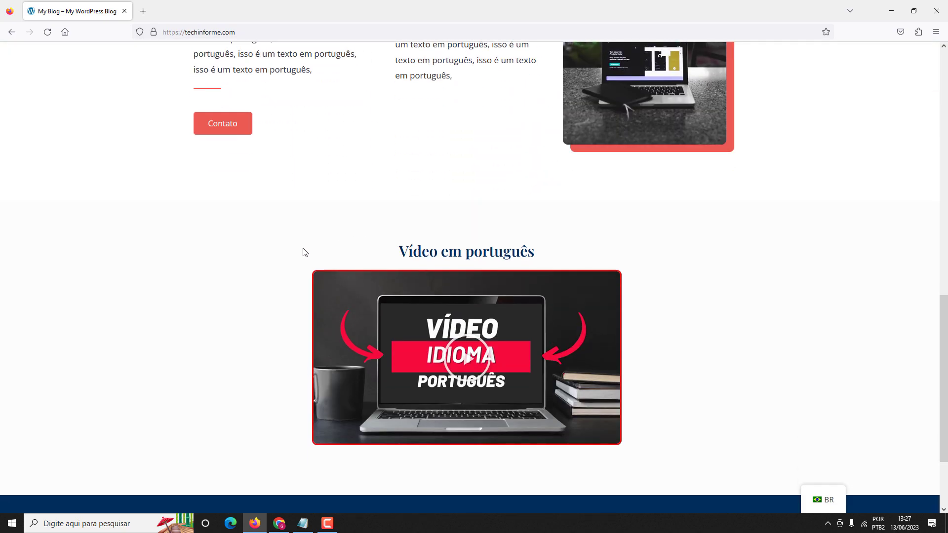
scroll(267, 262, "down", 2)
scroll(232, 269, "up", 1)
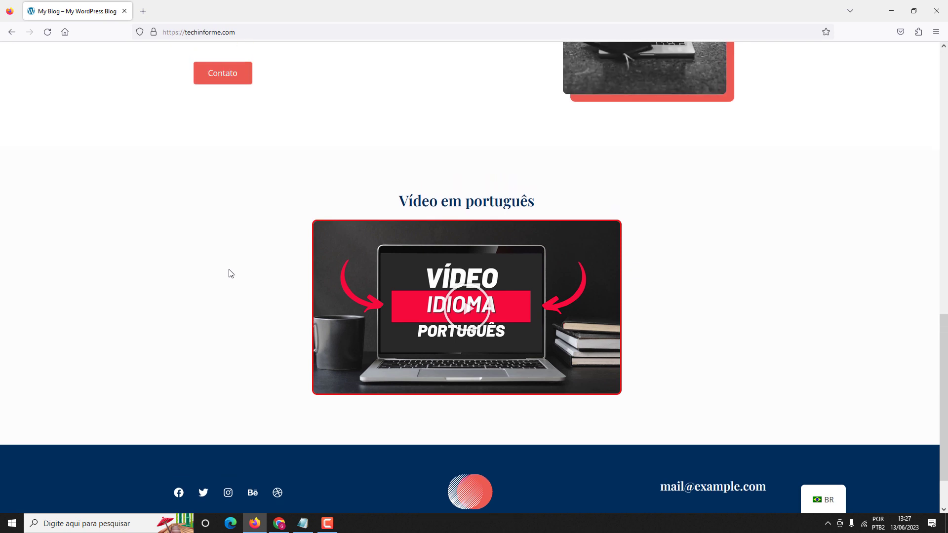